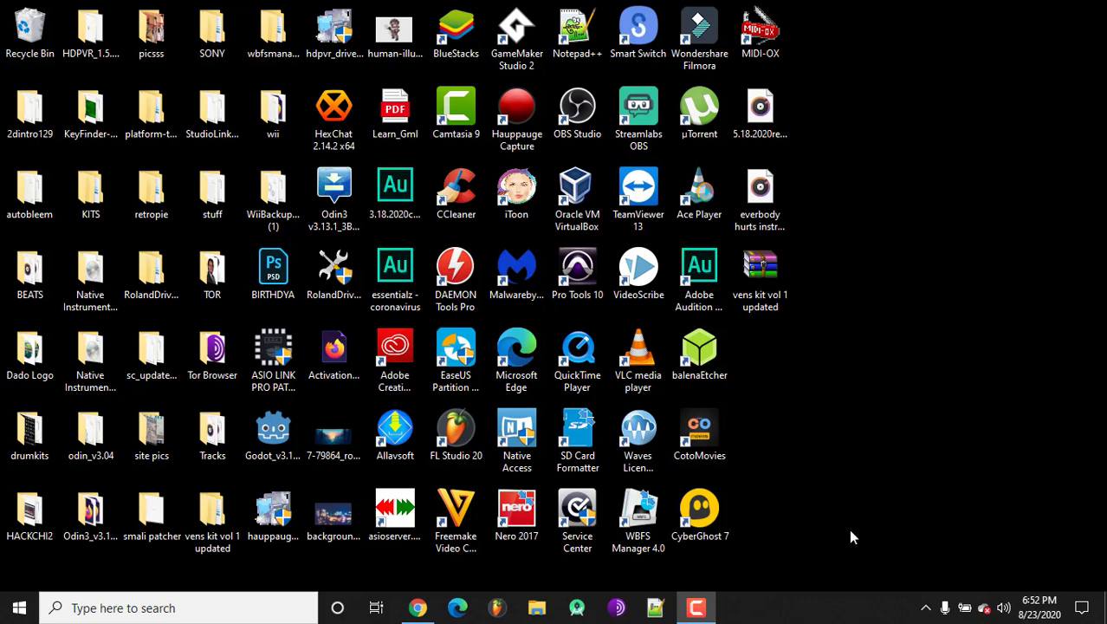
Launch FL Studio 20 from its taskbar icon.
left_click(497, 609)
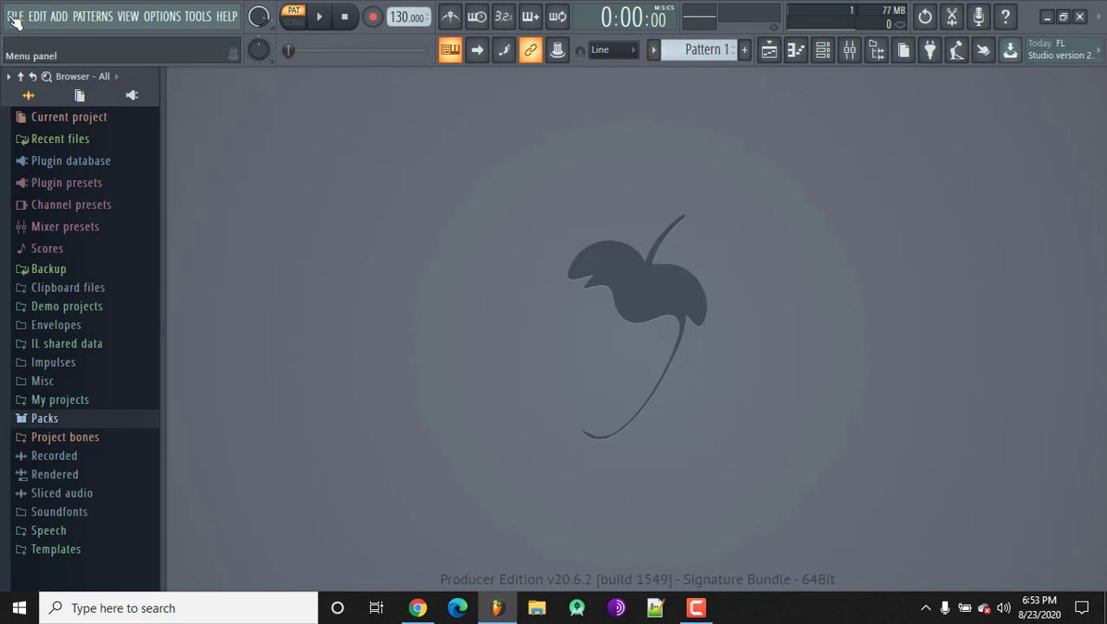
Open the recent project 5.18.2020.flp from the File menu.
left_click(14, 19)
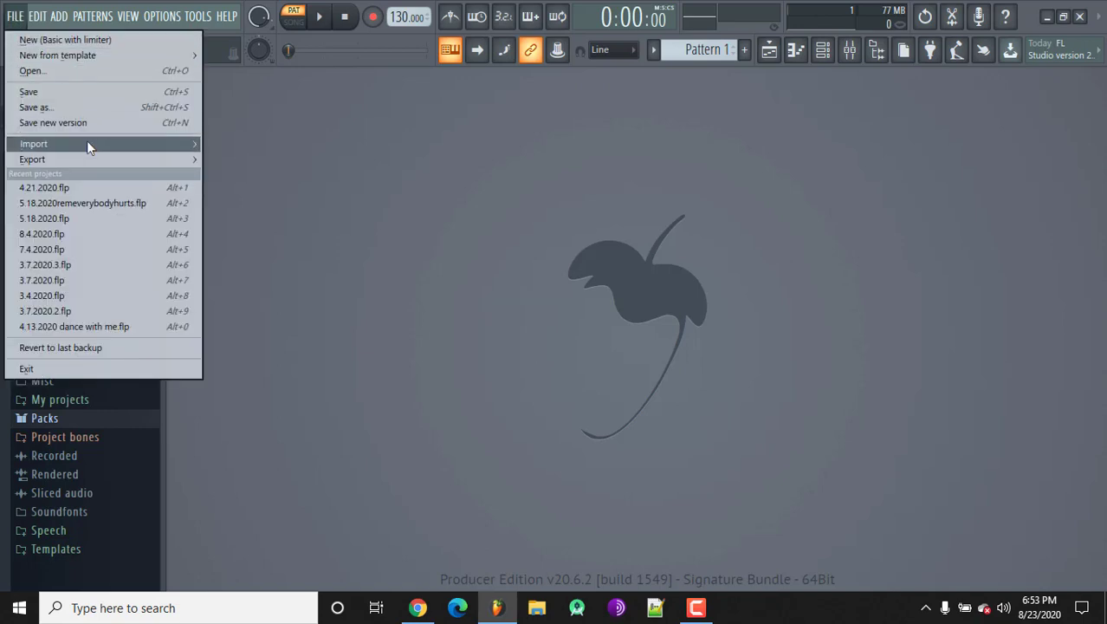
left_click(65, 220)
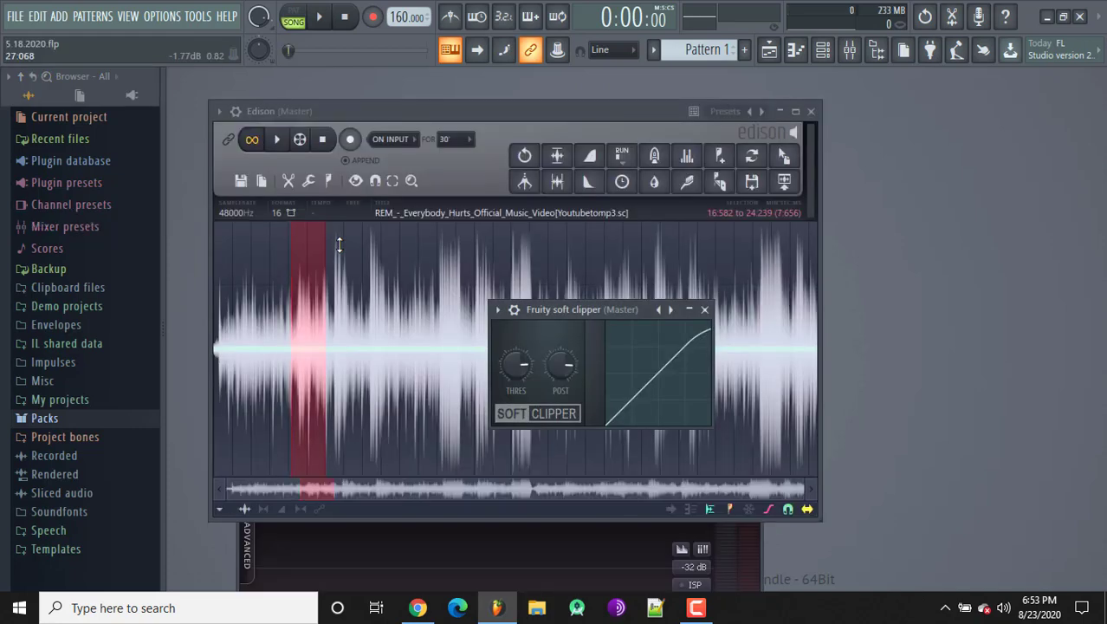
Play the song arrangement briefly in the Playlist, then show the Master channel in the Mixer.
left_click(798, 52)
left_click(769, 50)
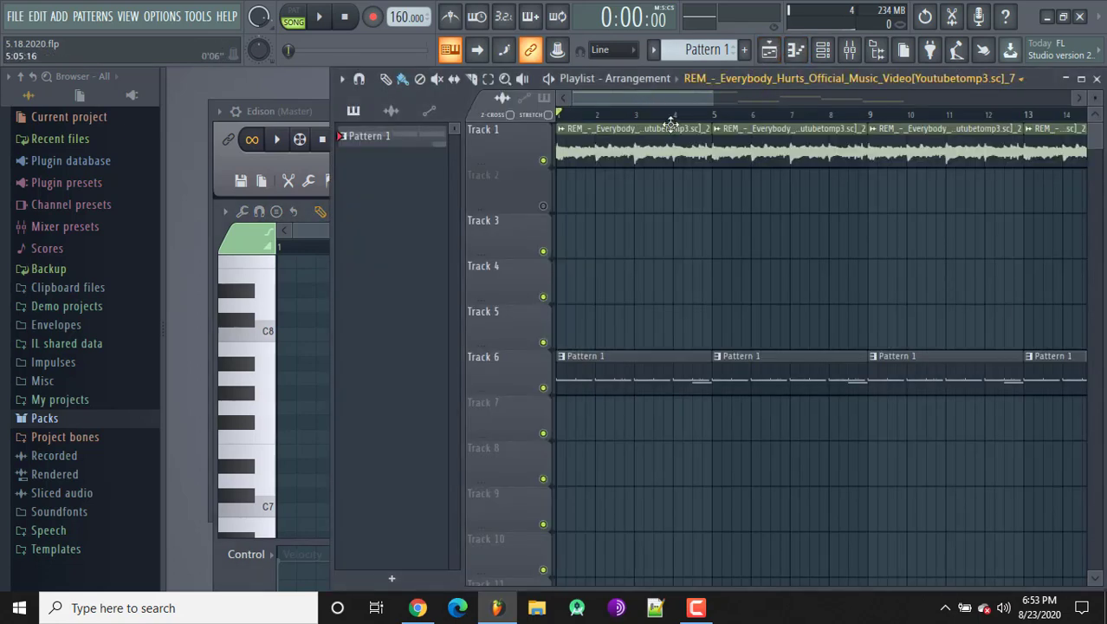
left_click(321, 17)
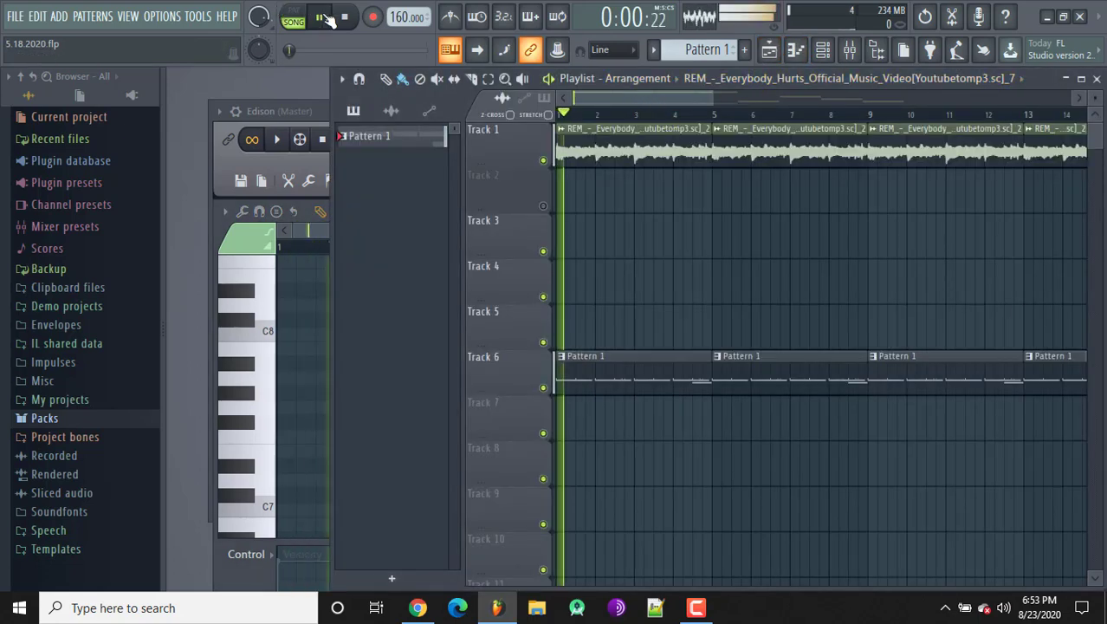
left_click(346, 19)
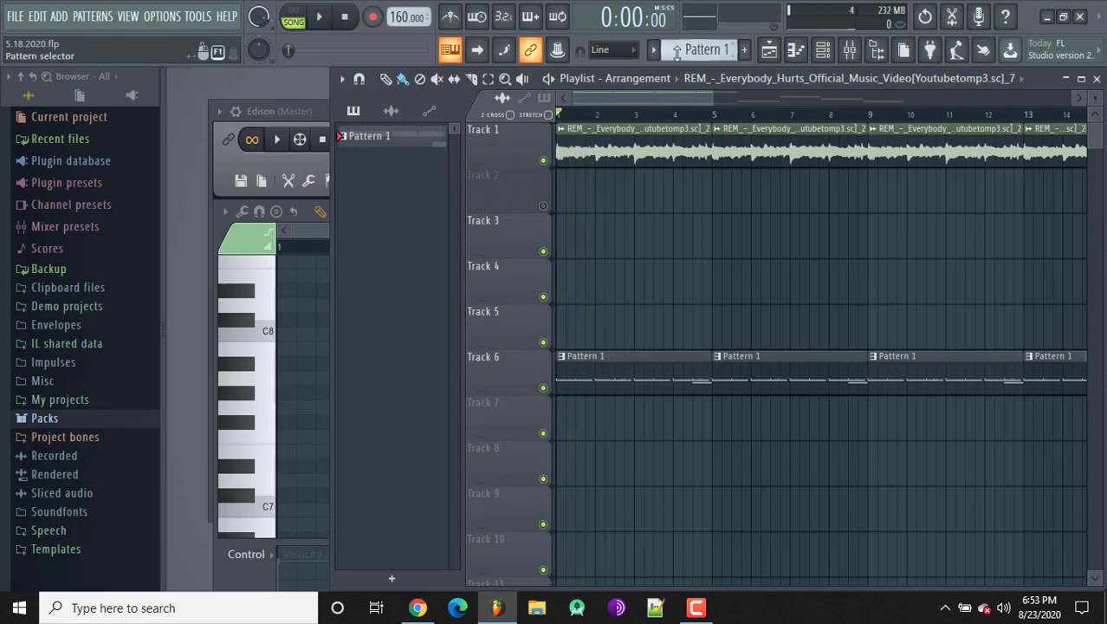
left_click(849, 52)
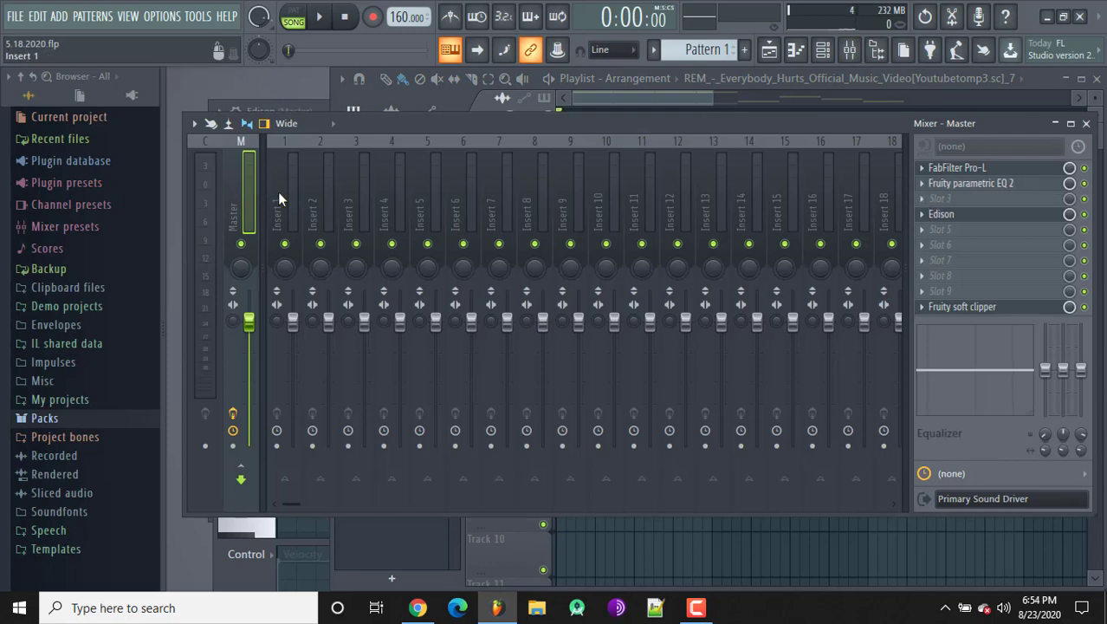
Load ZGameEditor Visualizer into Master slot 5 and place its editor beside the Preview window.
left_click(920, 229)
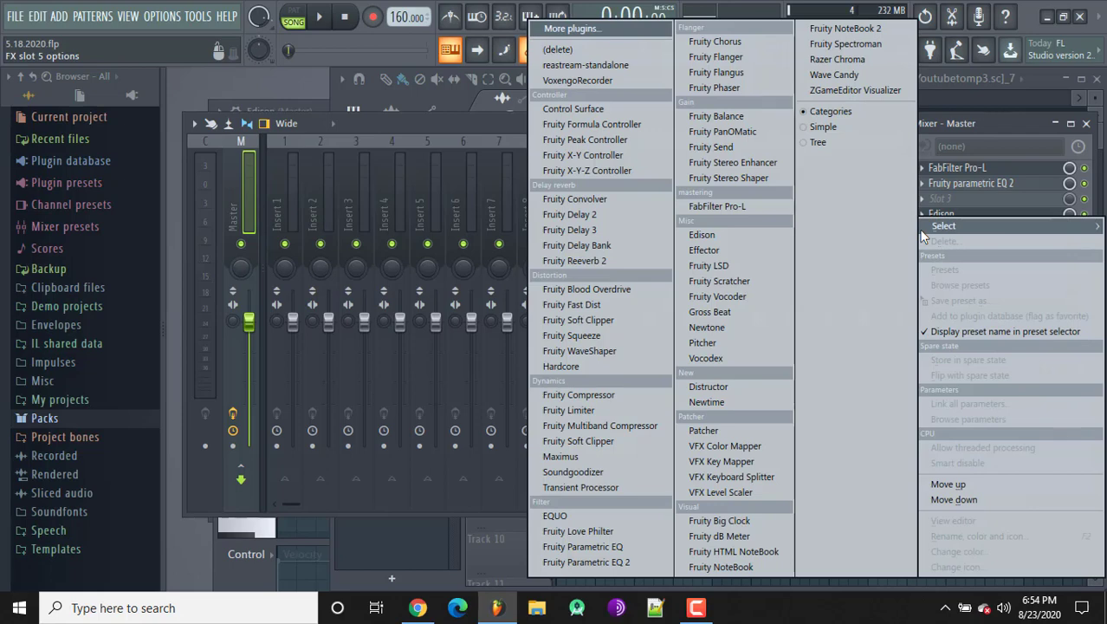
left_click(867, 91)
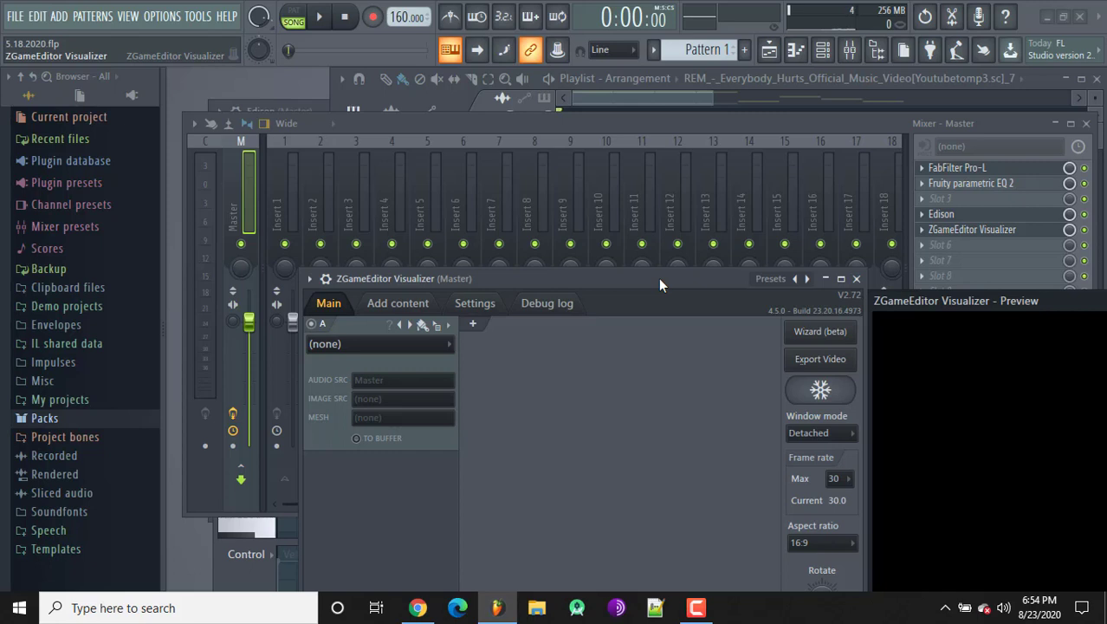
left_click_drag(658, 277, 546, 147)
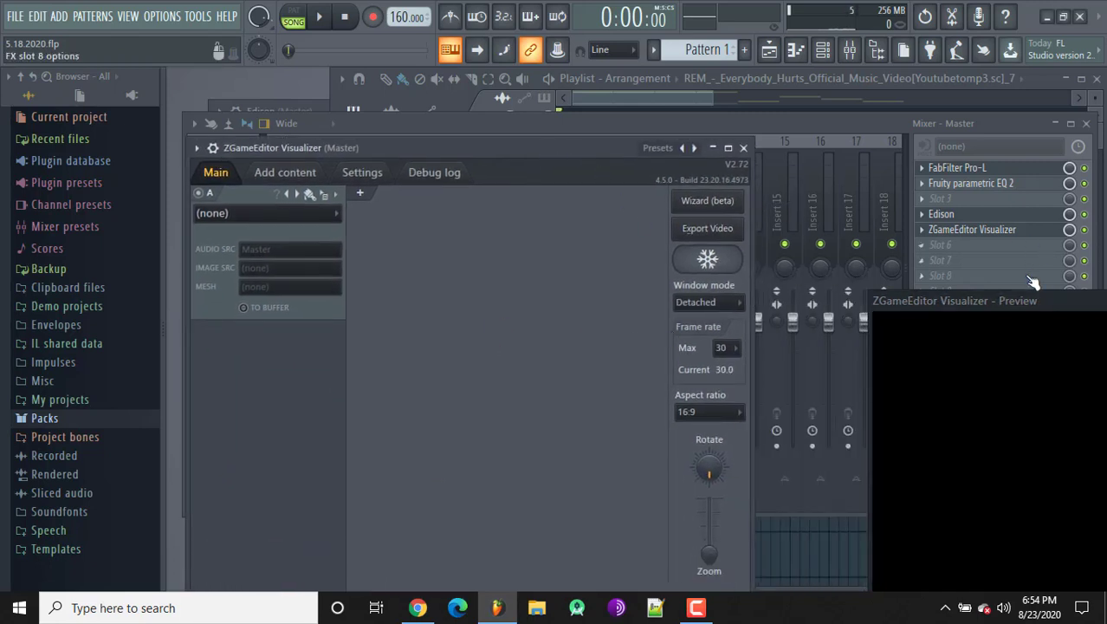
left_click_drag(1025, 310, 904, 154)
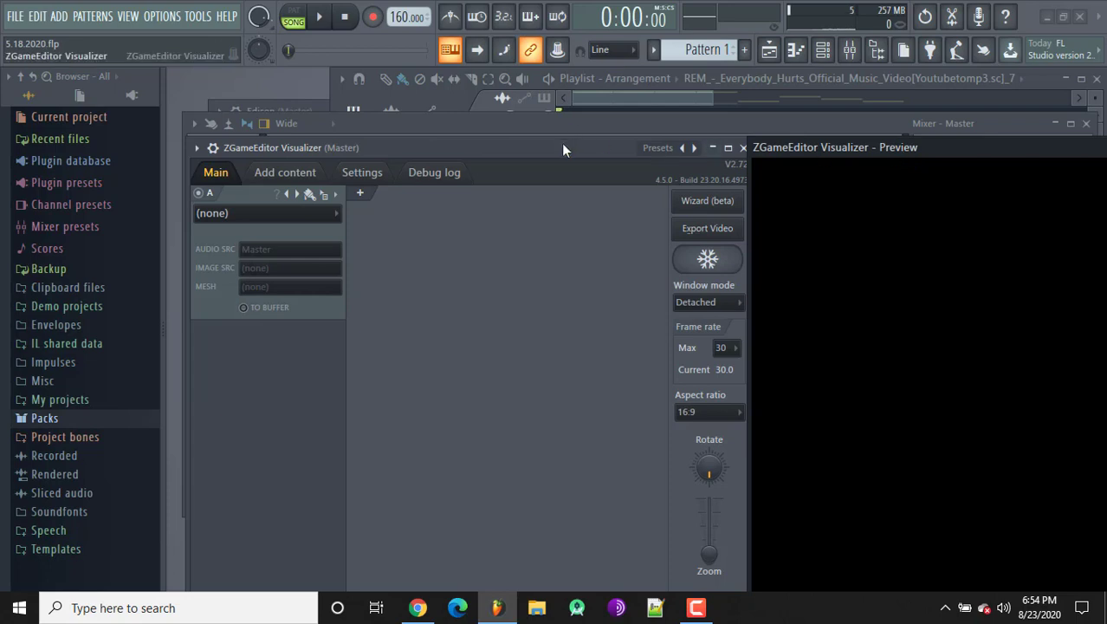
left_click_drag(562, 143, 541, 136)
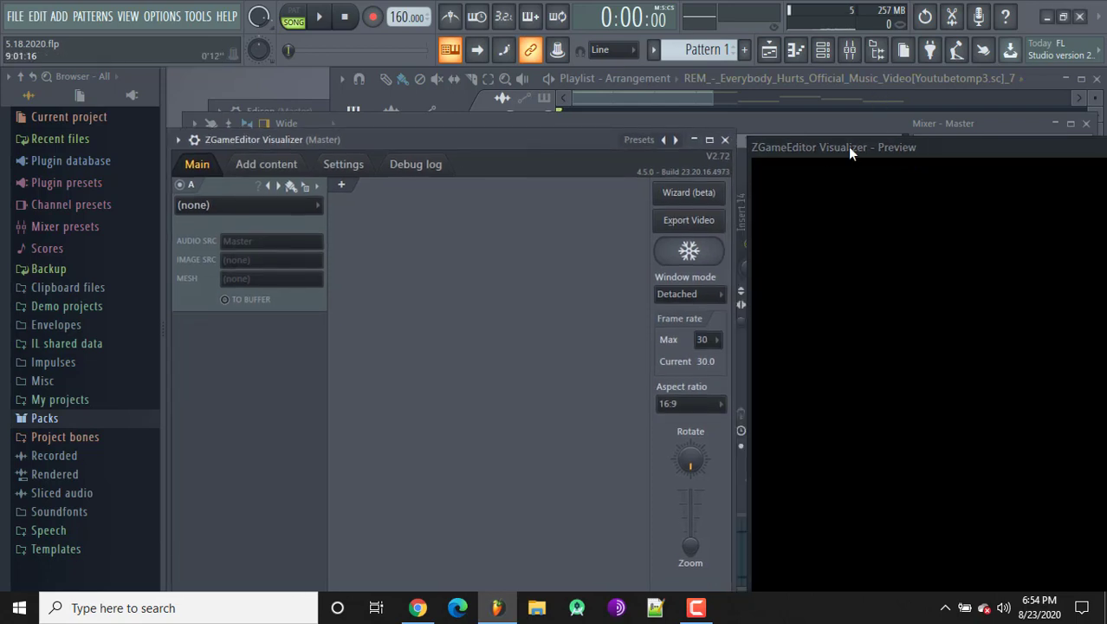
left_click_drag(843, 151, 831, 138)
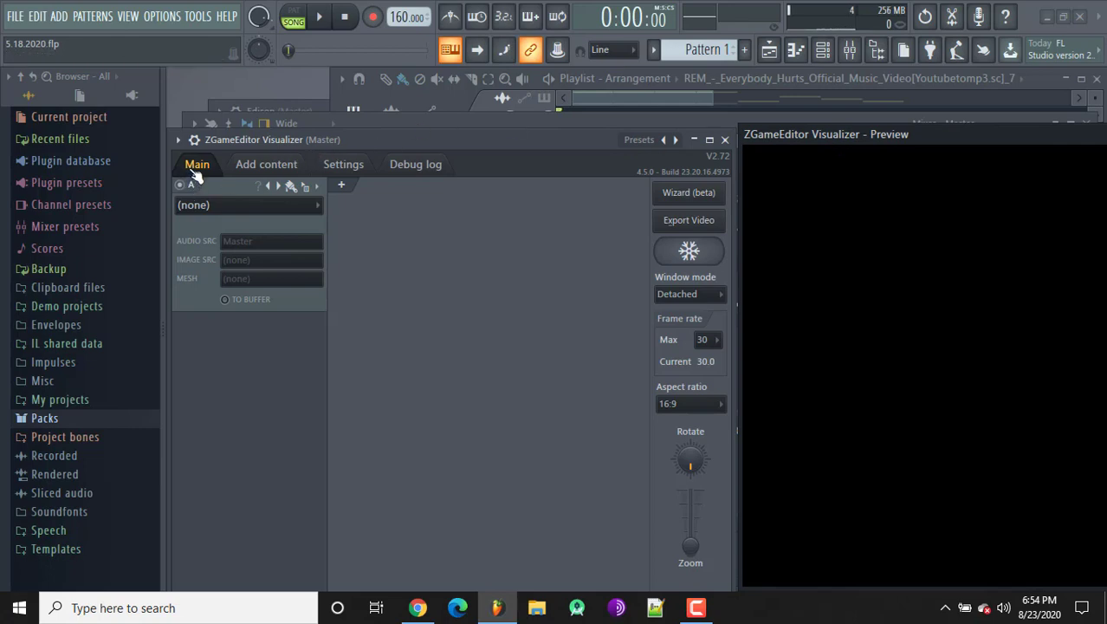
Add the Metal Gear Solid snake PNG from the Downloads folder to the Images list.
left_click(289, 171)
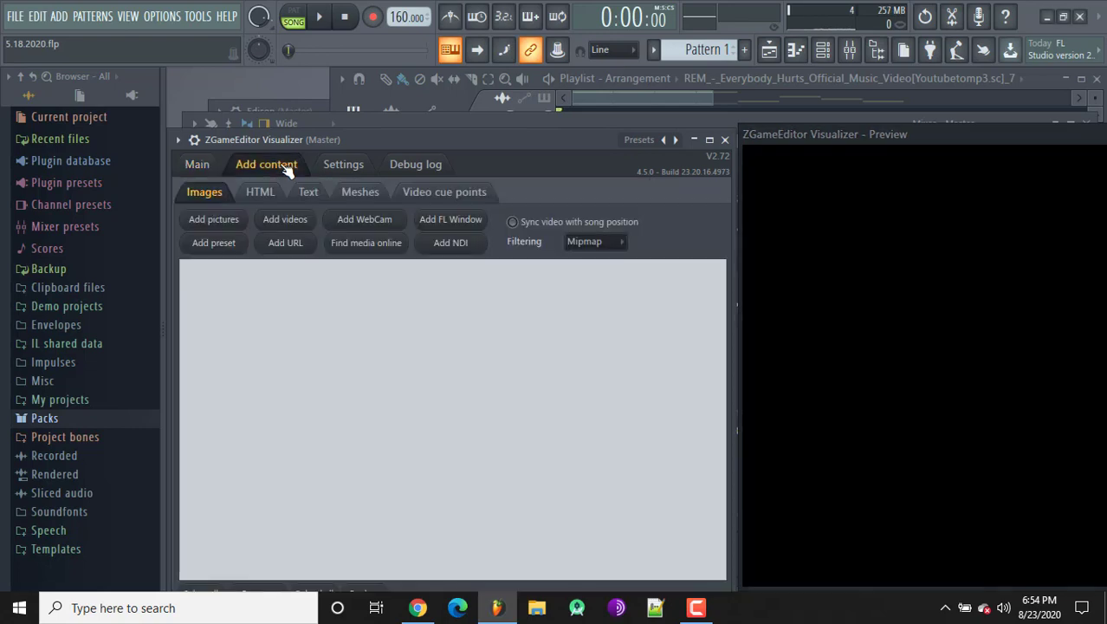
left_click(214, 221)
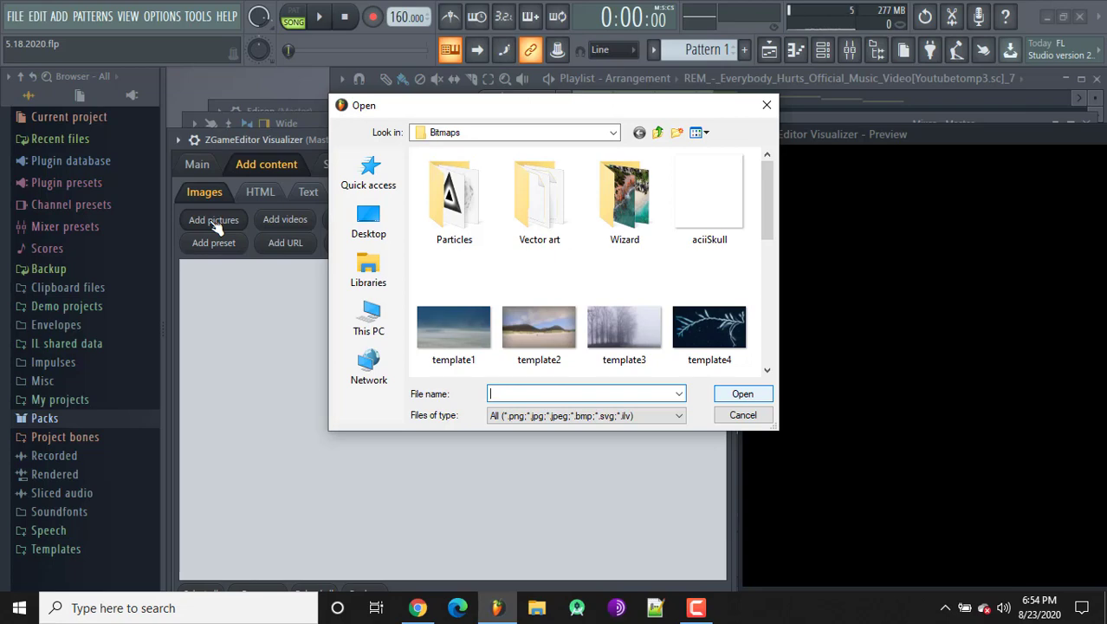
left_click(375, 232)
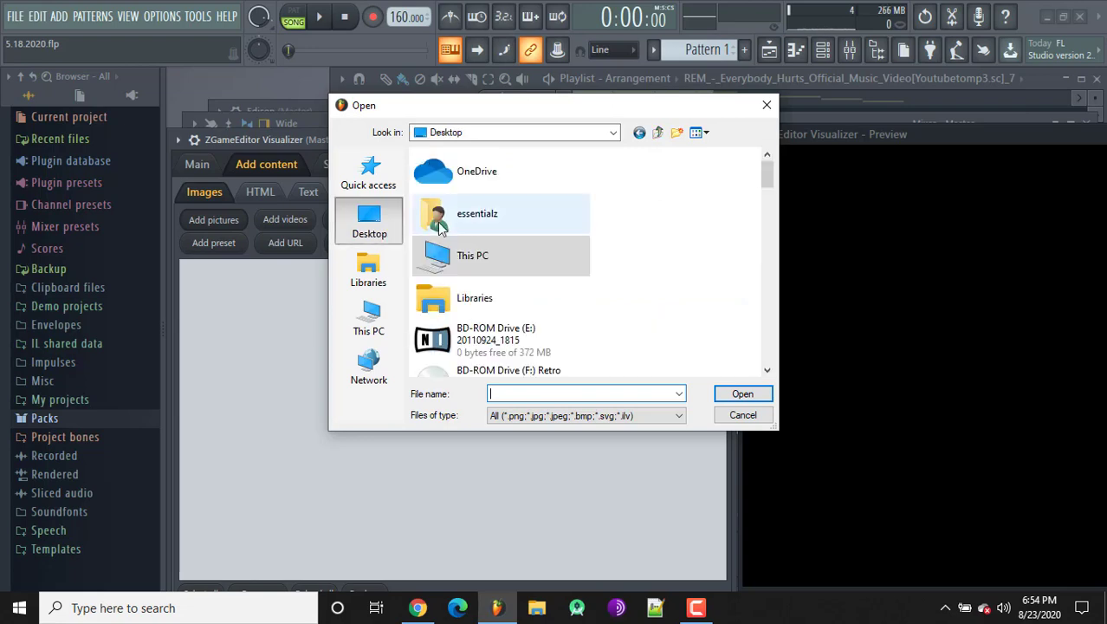
double_click(475, 215)
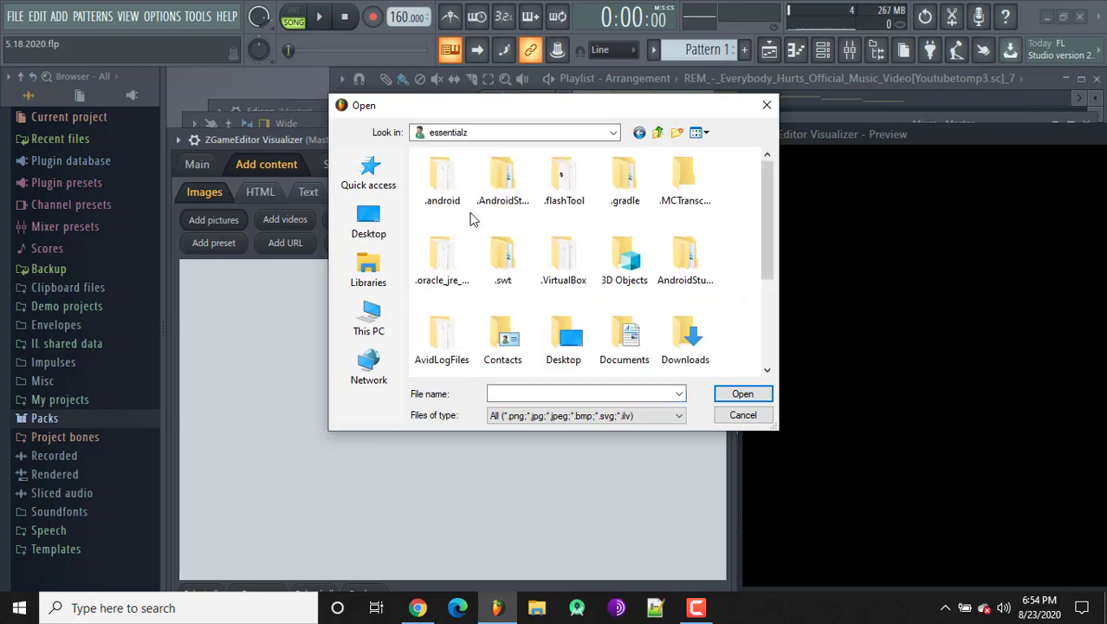
double_click(692, 334)
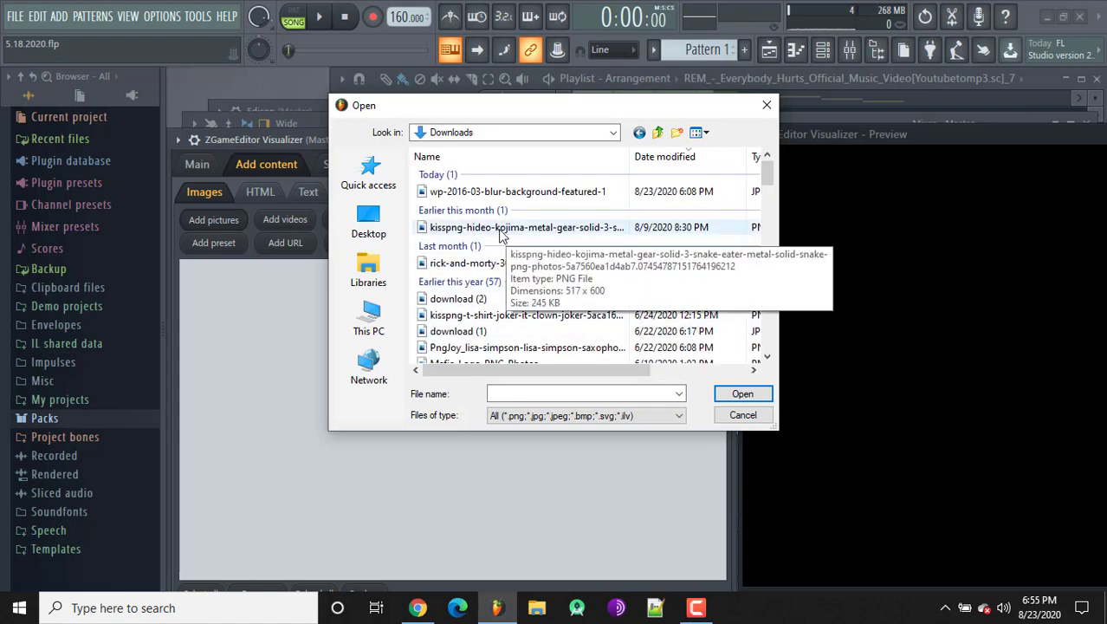
double_click(501, 228)
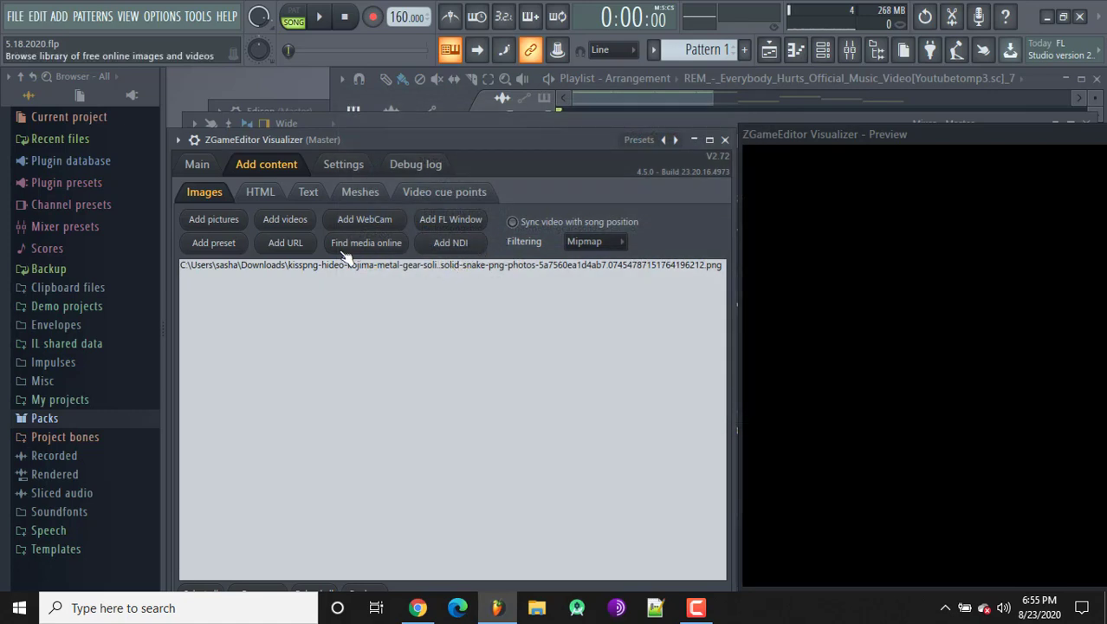
Add 7-79864_roblox-blur-background.jpg from the Desktop as a second picture.
left_click(214, 220)
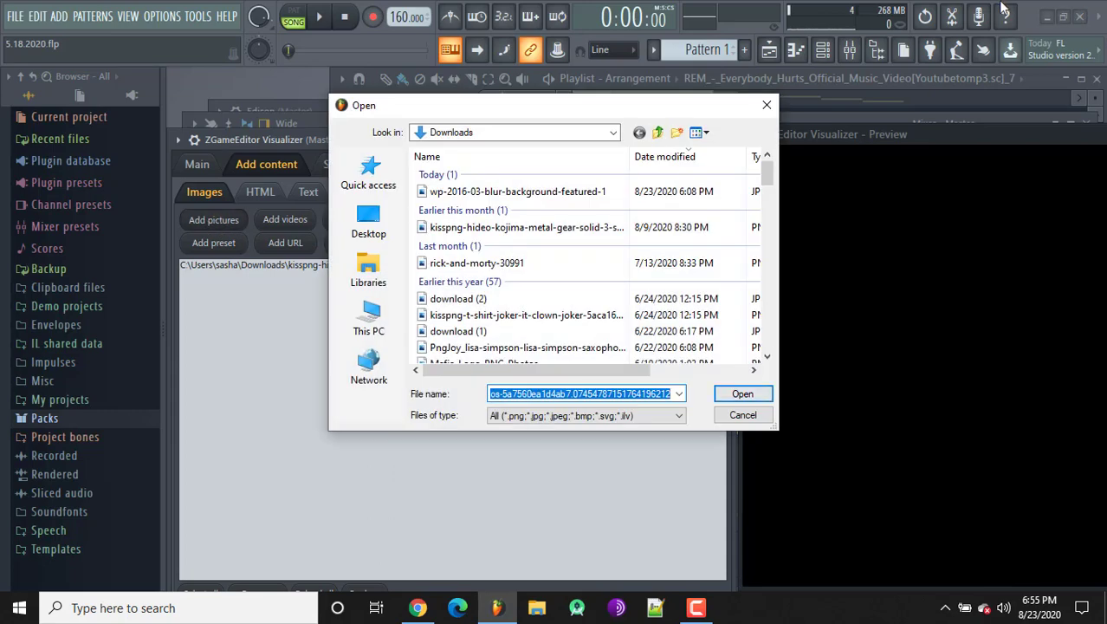
left_click(372, 227)
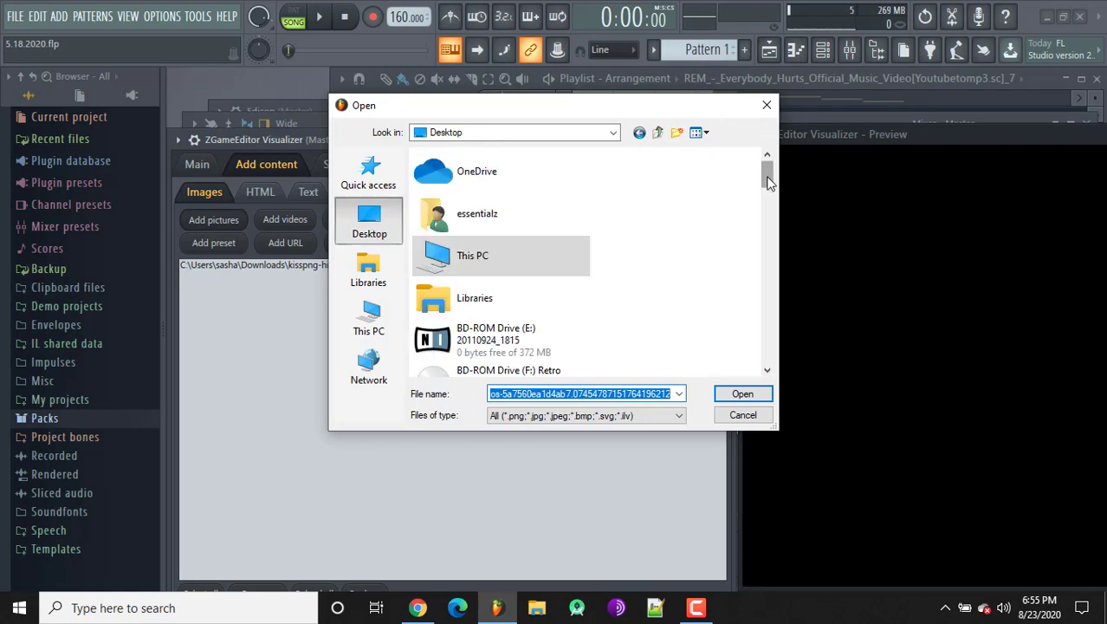
left_click_drag(770, 180, 766, 353)
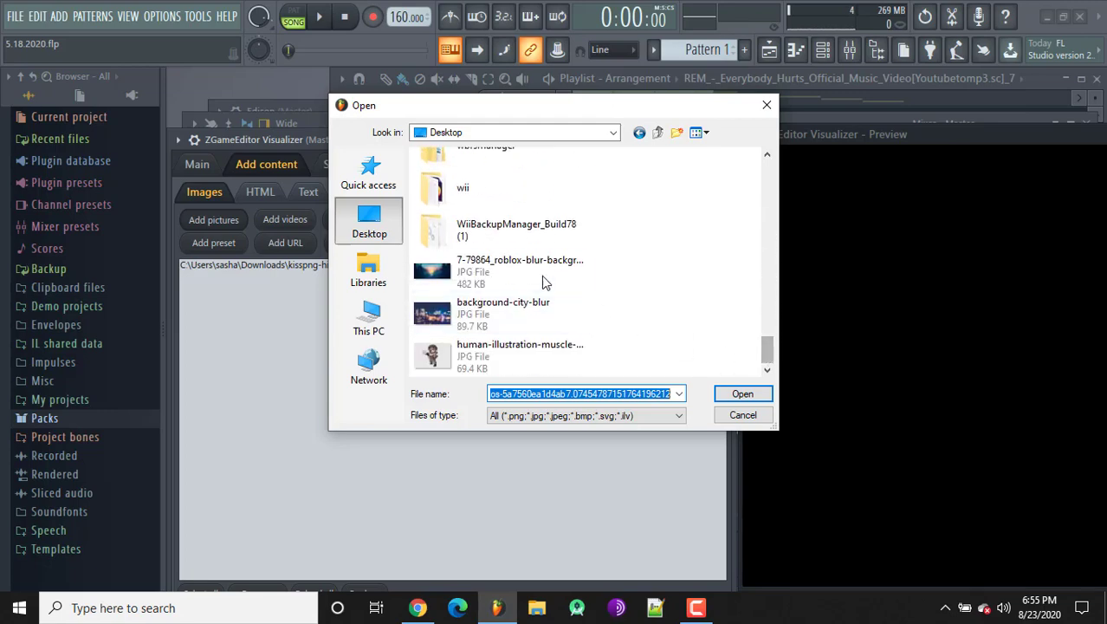
double_click(513, 268)
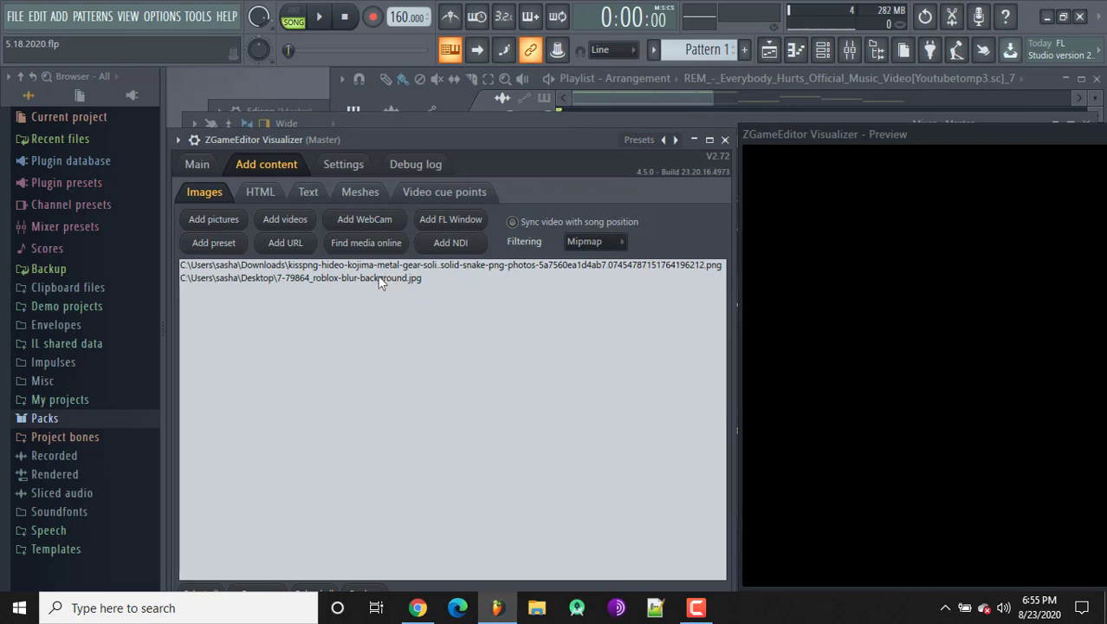
Make layer A an Image effect using 7-79864_roblox-blur-background.jpg as its source.
left_click(198, 165)
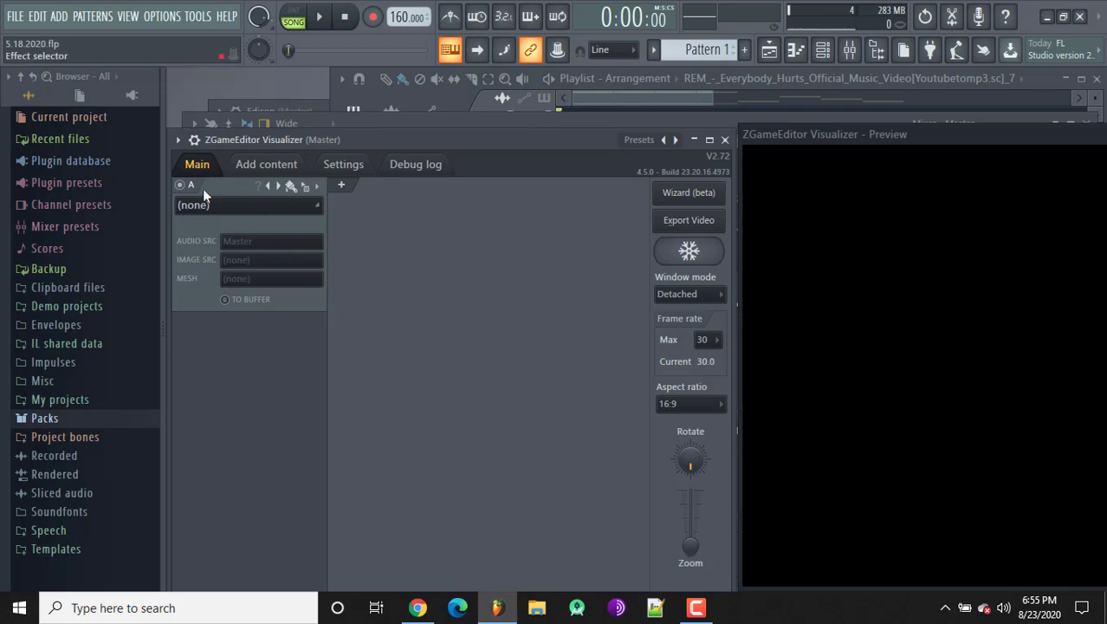
left_click(279, 208)
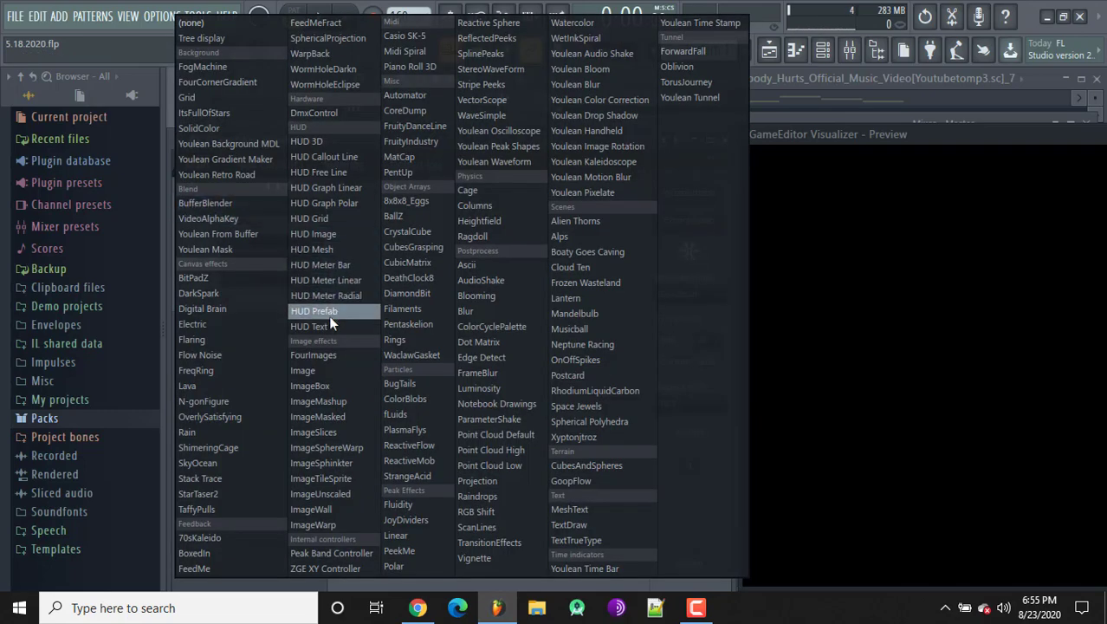
left_click(312, 367)
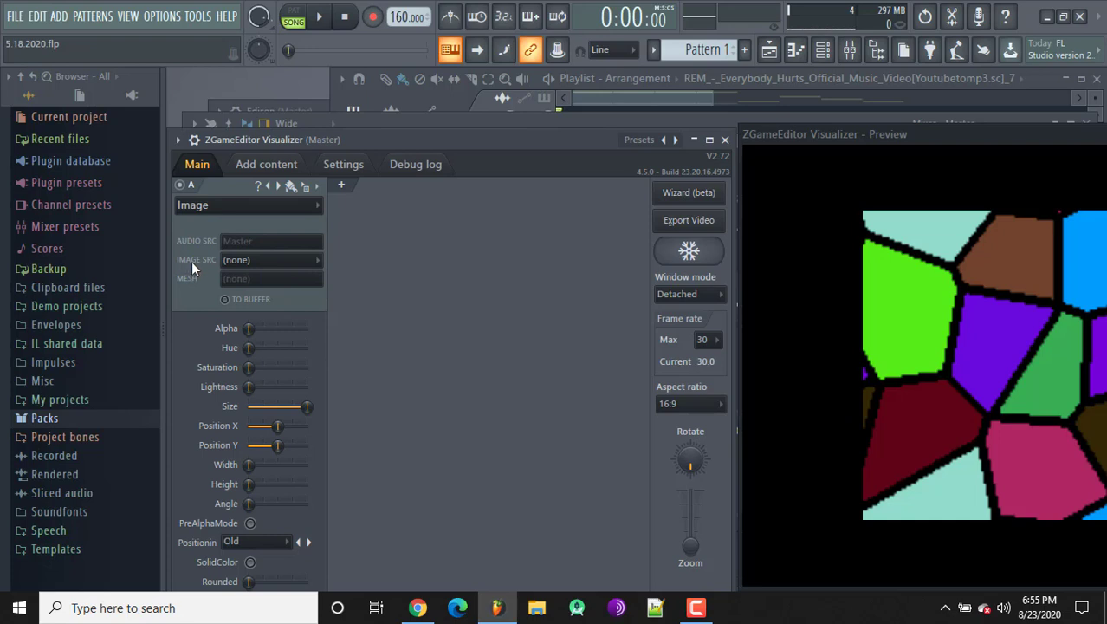
left_click(271, 260)
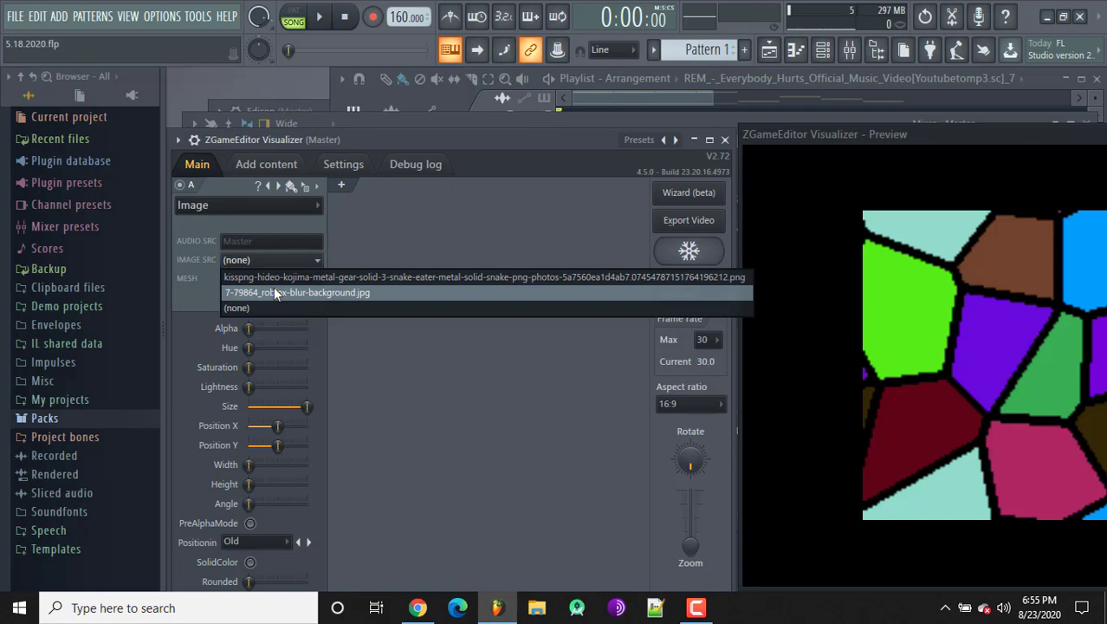
left_click(274, 292)
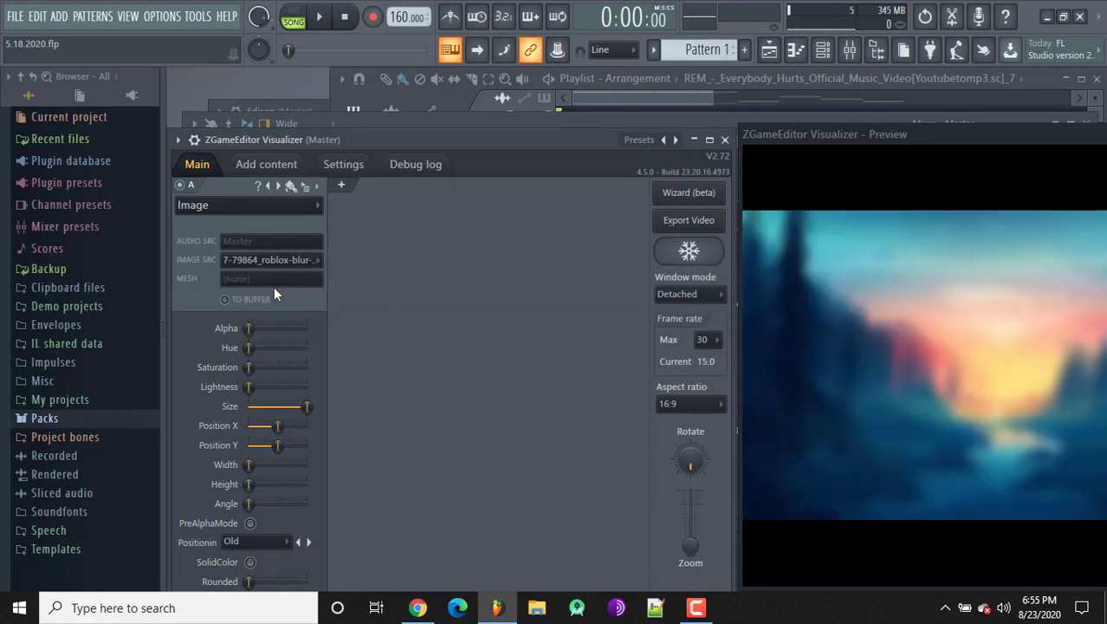
Maximize the Preview window to check the landscape, then restore its detached size.
left_click_drag(523, 140, 523, 115)
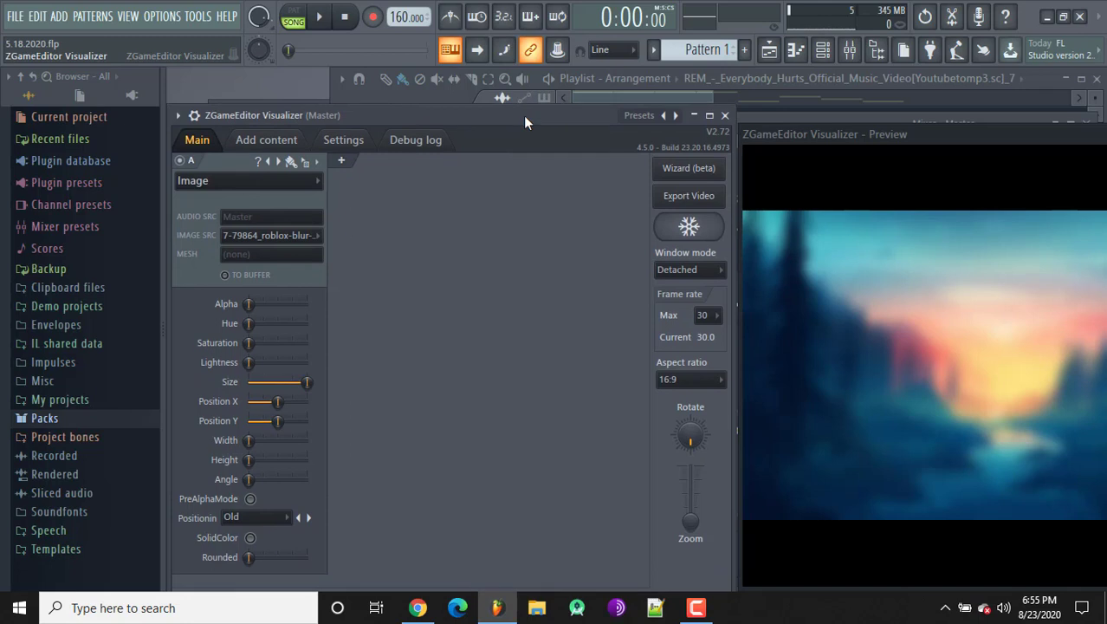
double_click(921, 136)
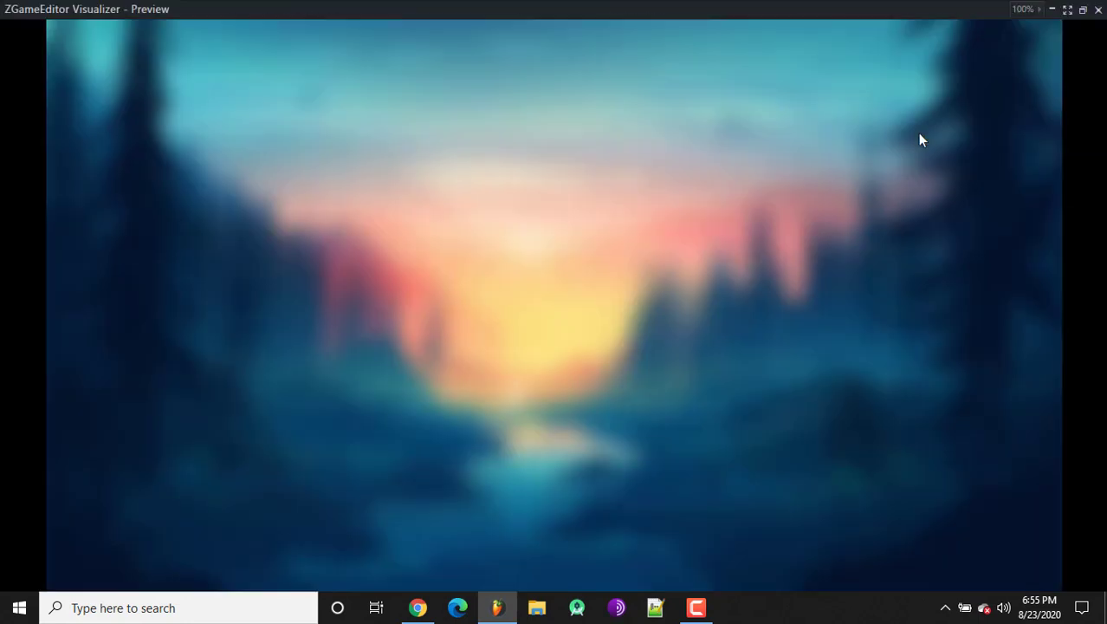
double_click(797, 8)
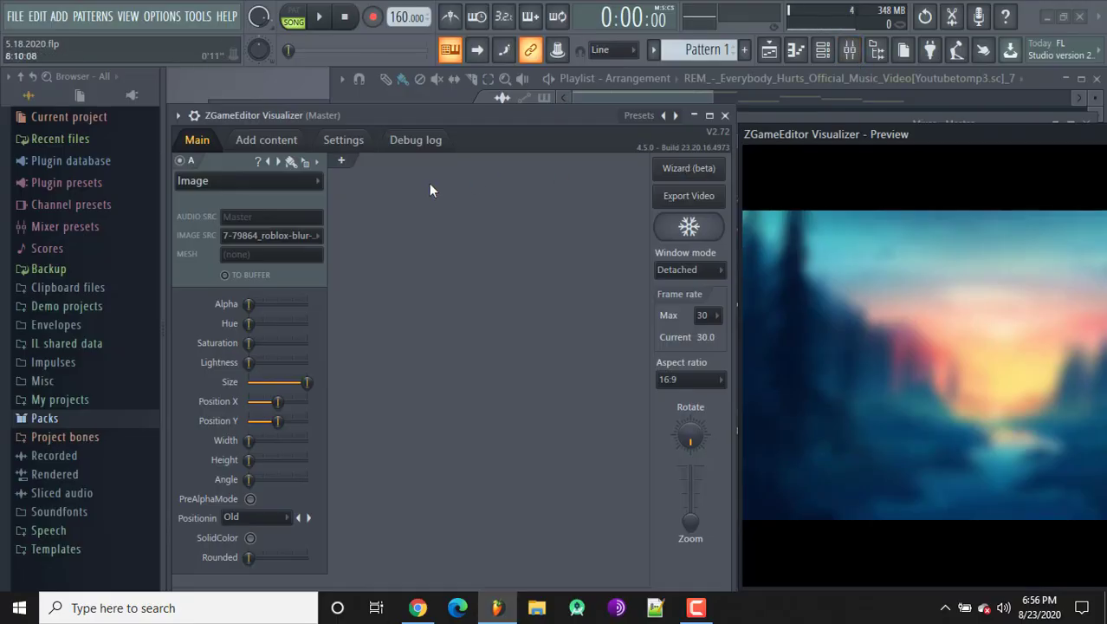
Add layer B as an Image showing the Solid Snake PNG, scaled down to 75%.
left_click(344, 165)
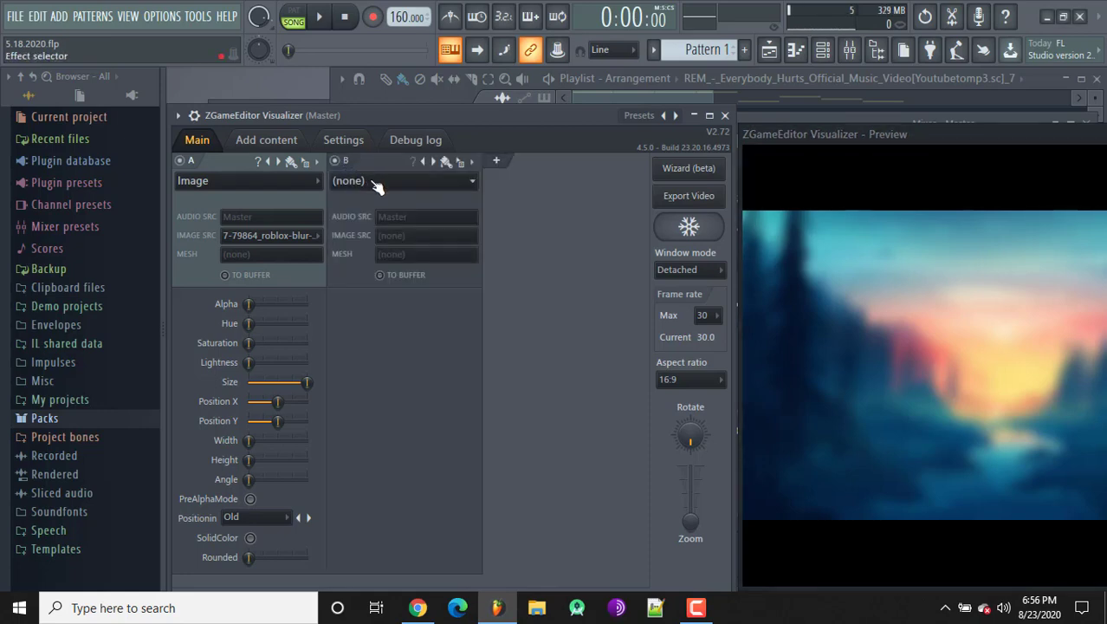
left_click(367, 178)
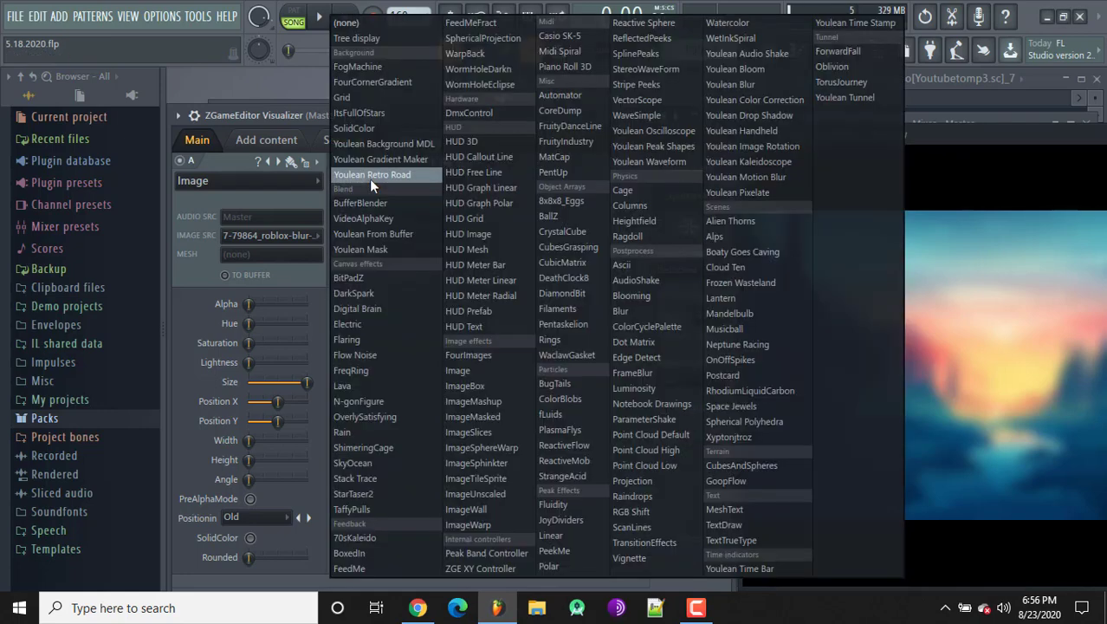
left_click(478, 374)
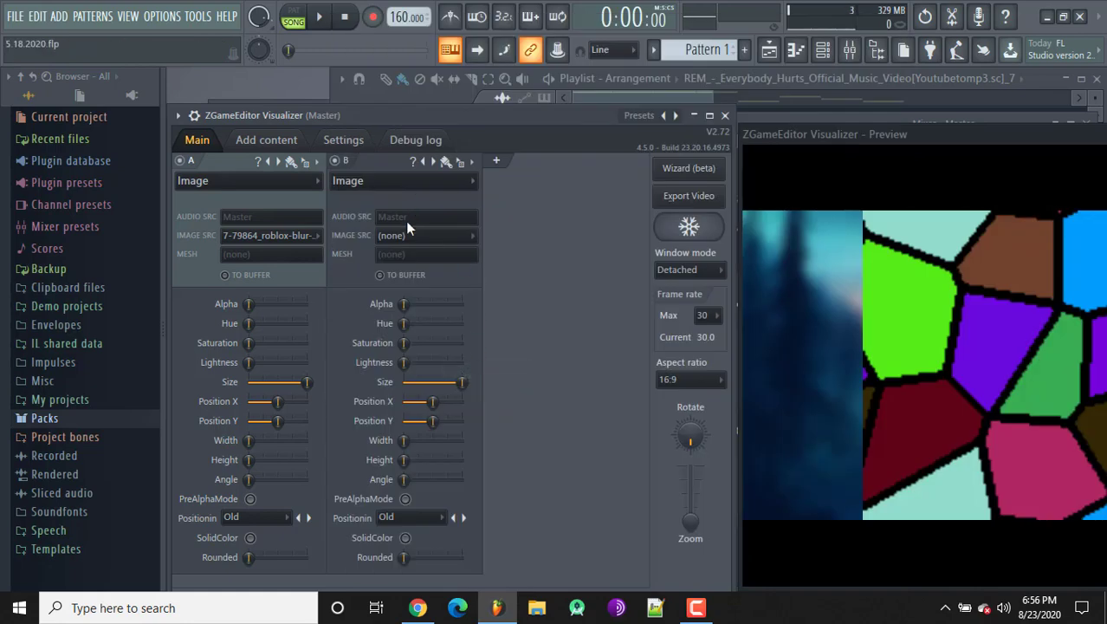
left_click(399, 244)
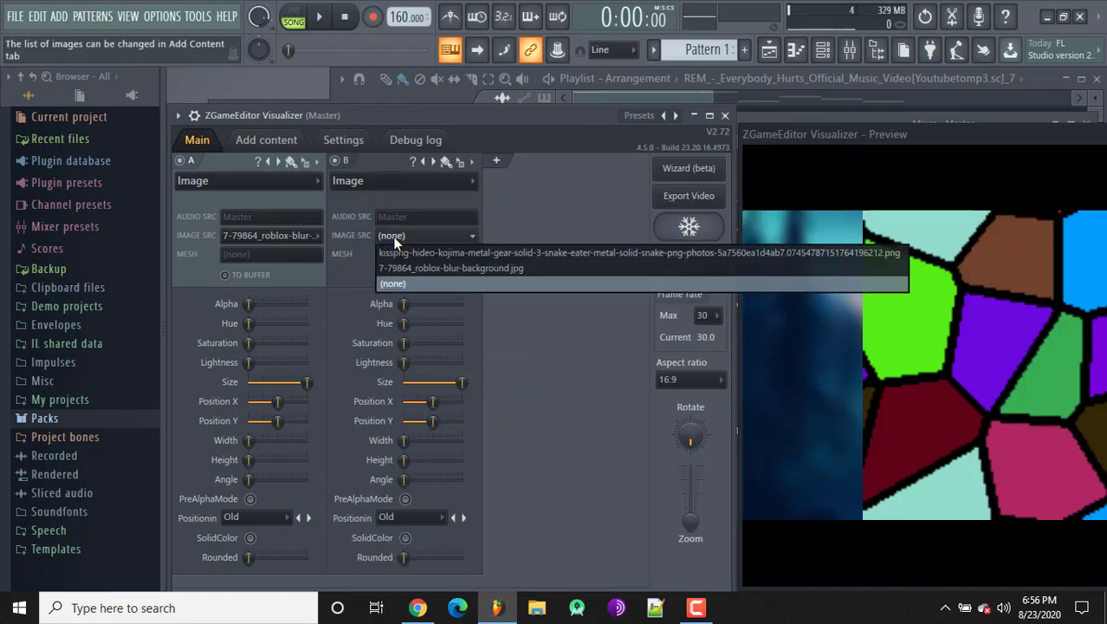
left_click(468, 253)
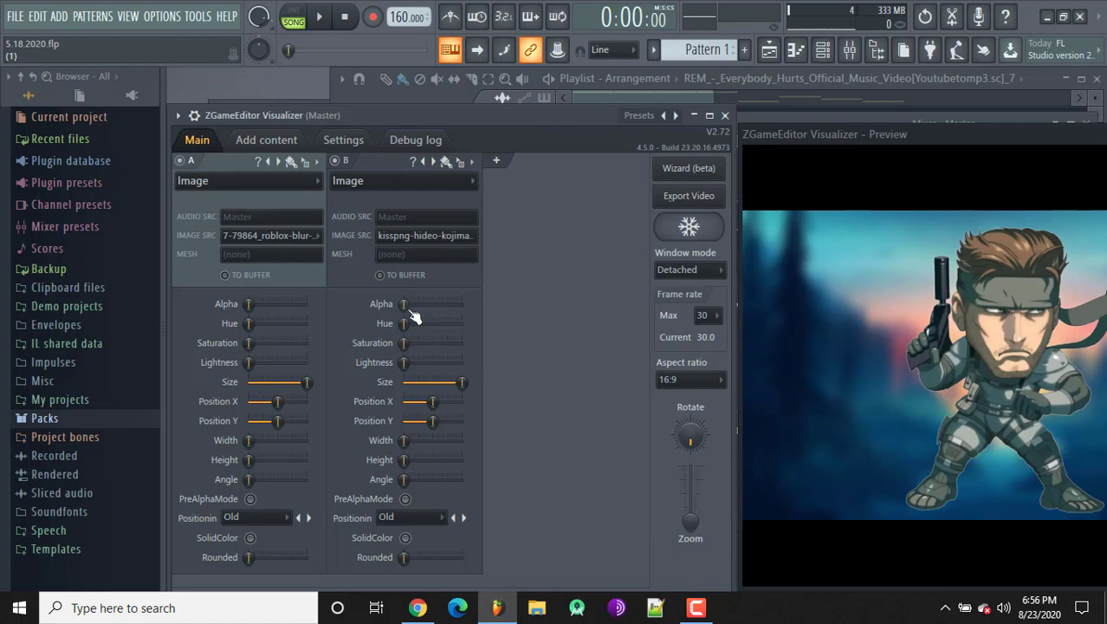
left_click_drag(467, 386, 445, 382)
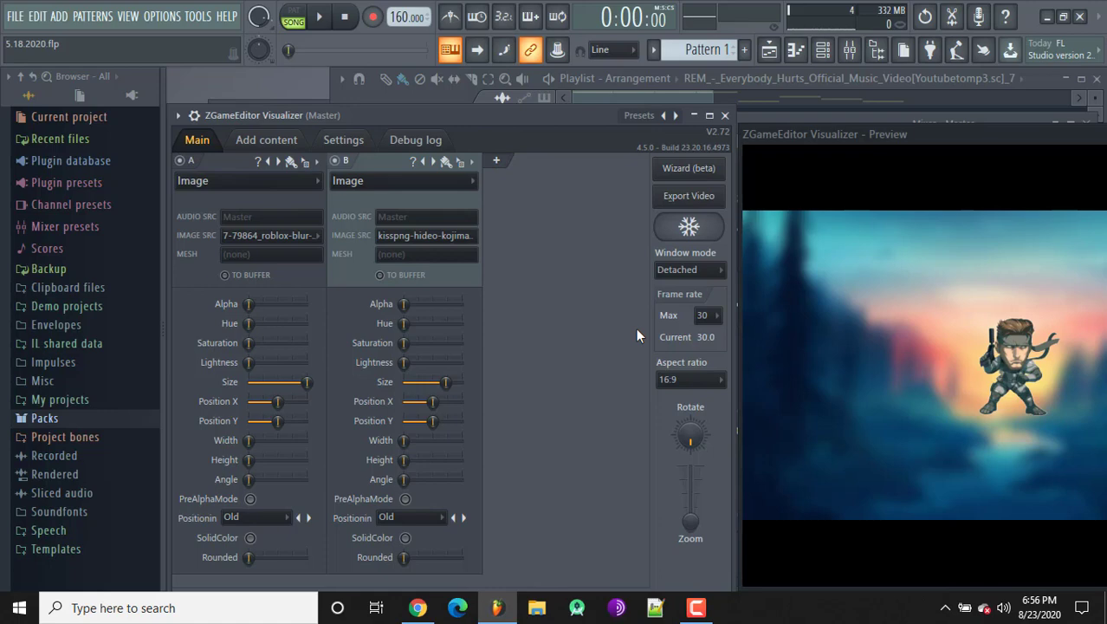
Add layer C and bring up its effect list.
left_click(499, 162)
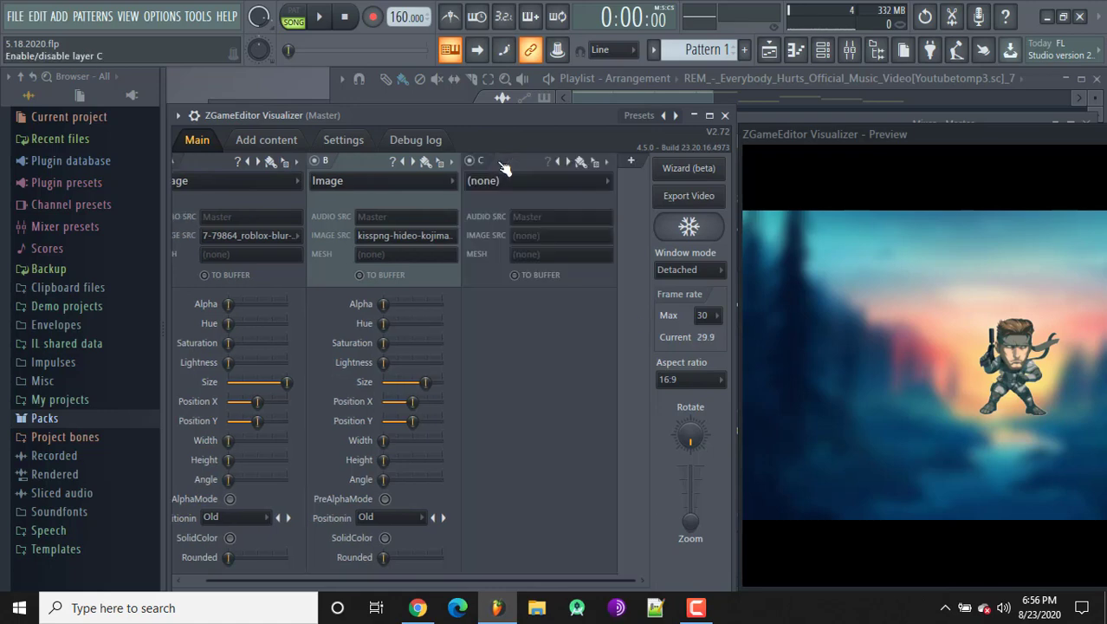
left_click(512, 183)
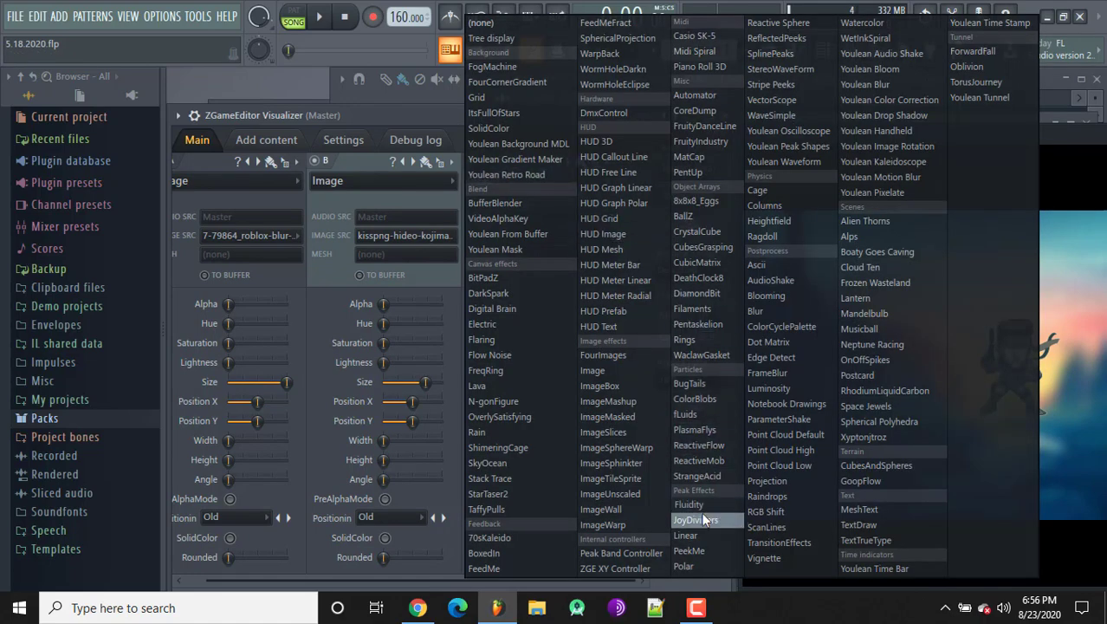
Make layer C a Polar Peak effect with a larger Radius and Hue raised to full.
left_click(689, 567)
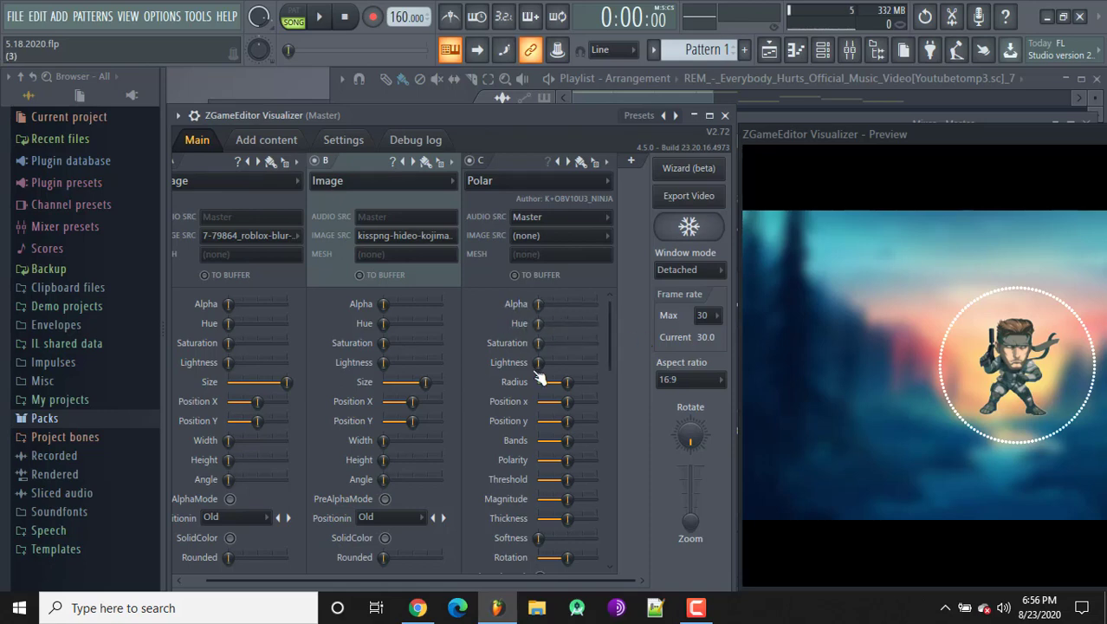
left_click_drag(539, 381, 569, 382)
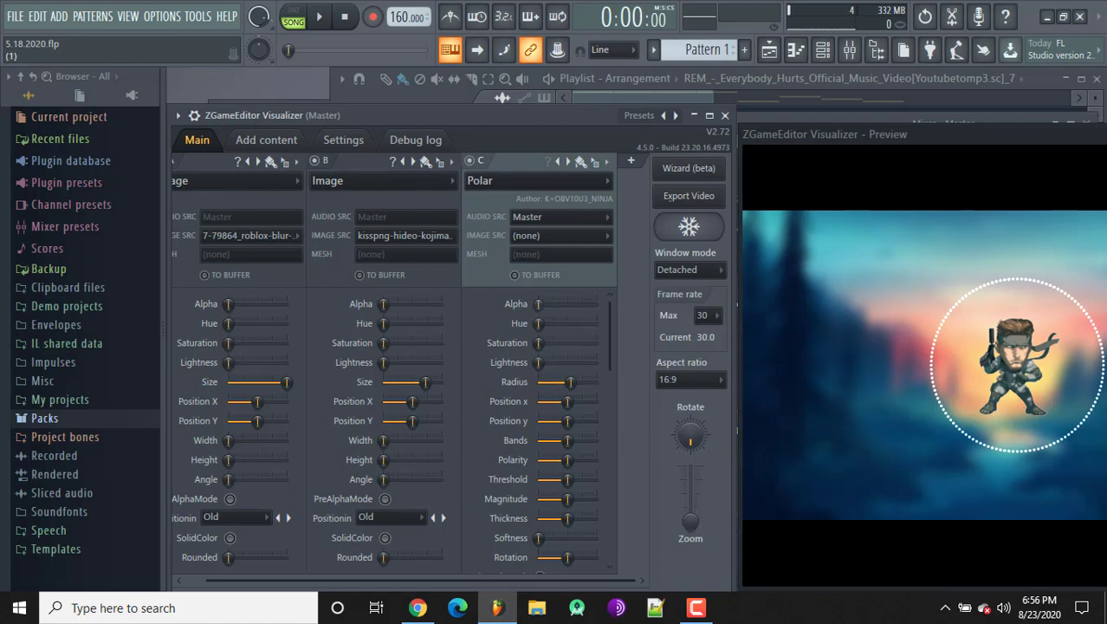
left_click_drag(538, 303, 596, 323)
mouse_move(538, 344)
left_mouse_down()
mouse_move(589, 343)
mouse_move(538, 344)
left_mouse_up()
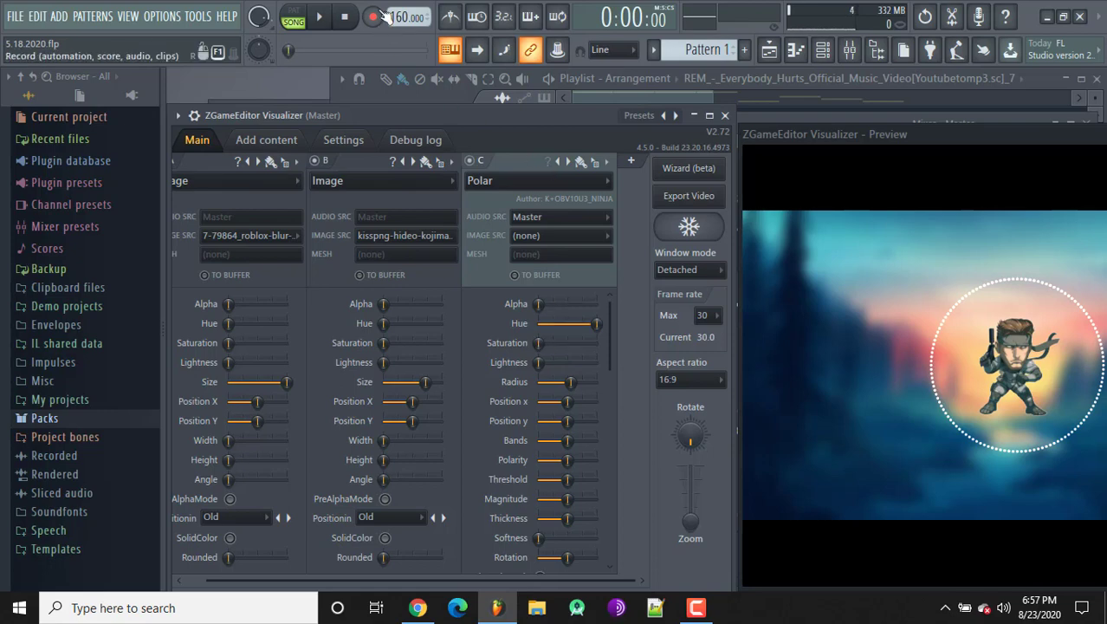
Play the song to watch the ring react, fine-tuning its Radius before stopping.
left_click(322, 20)
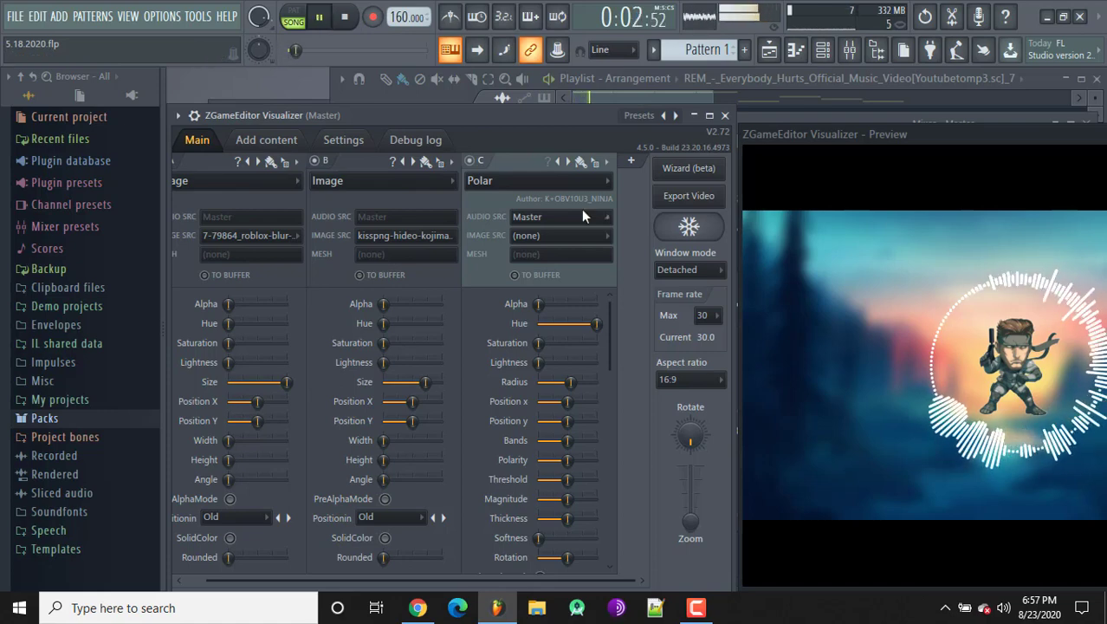
left_click_drag(546, 373, 575, 374)
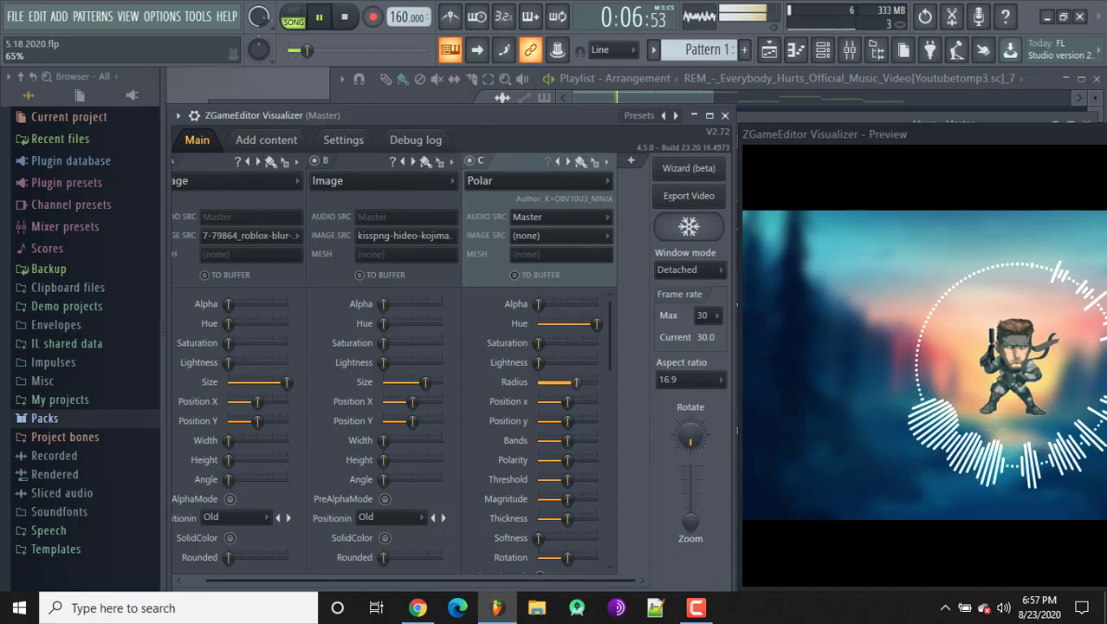
left_click(345, 18)
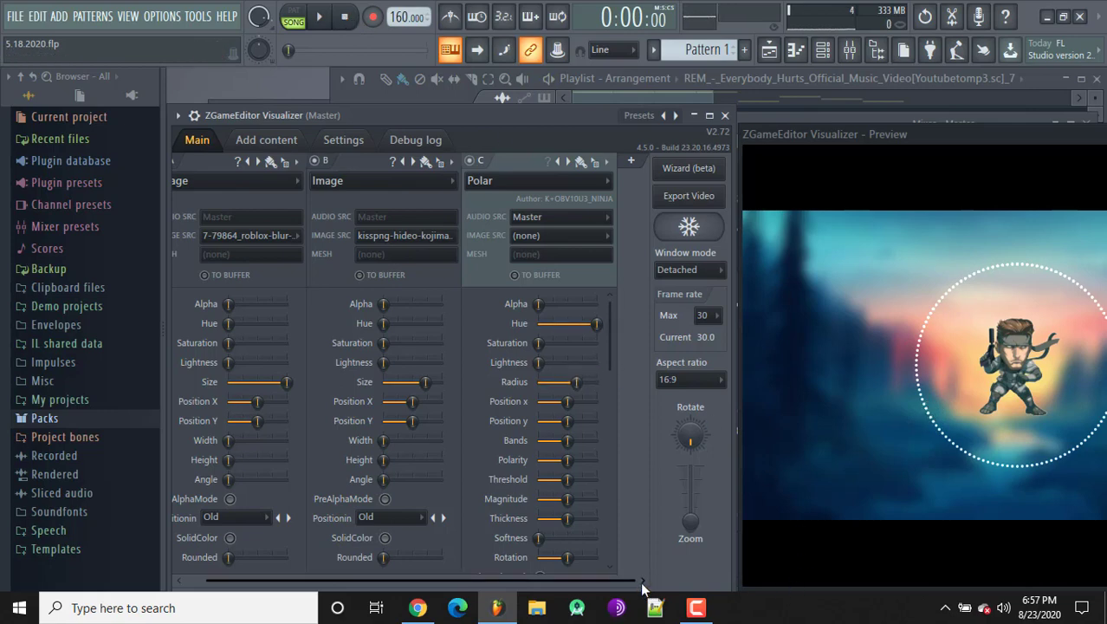
Add layer D using the Flow Noise canvas effect.
left_click(634, 167)
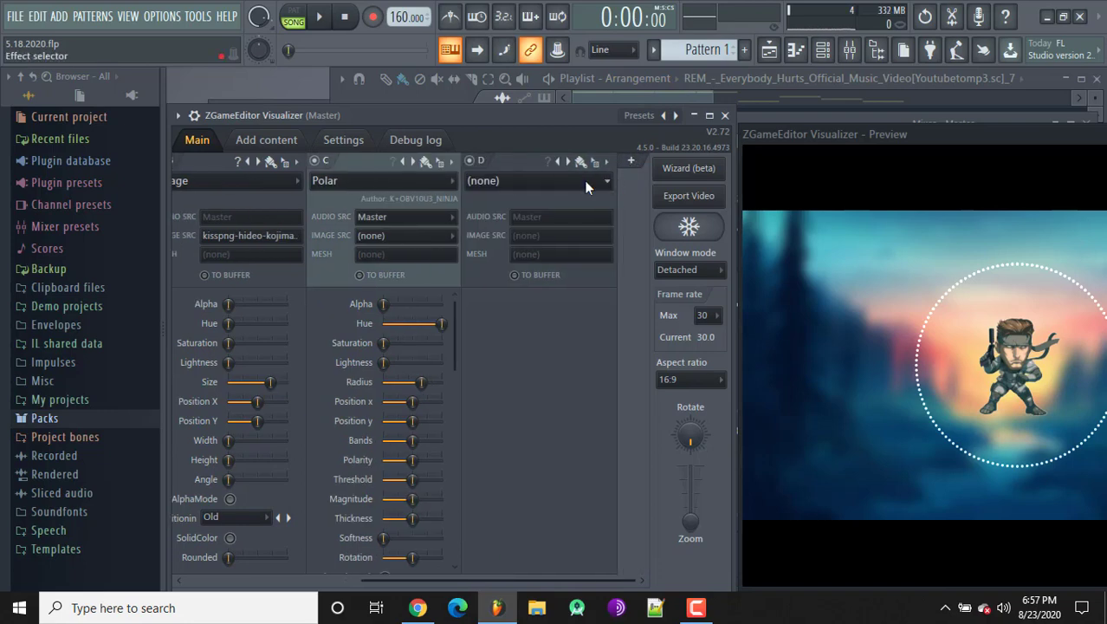
left_click(584, 180)
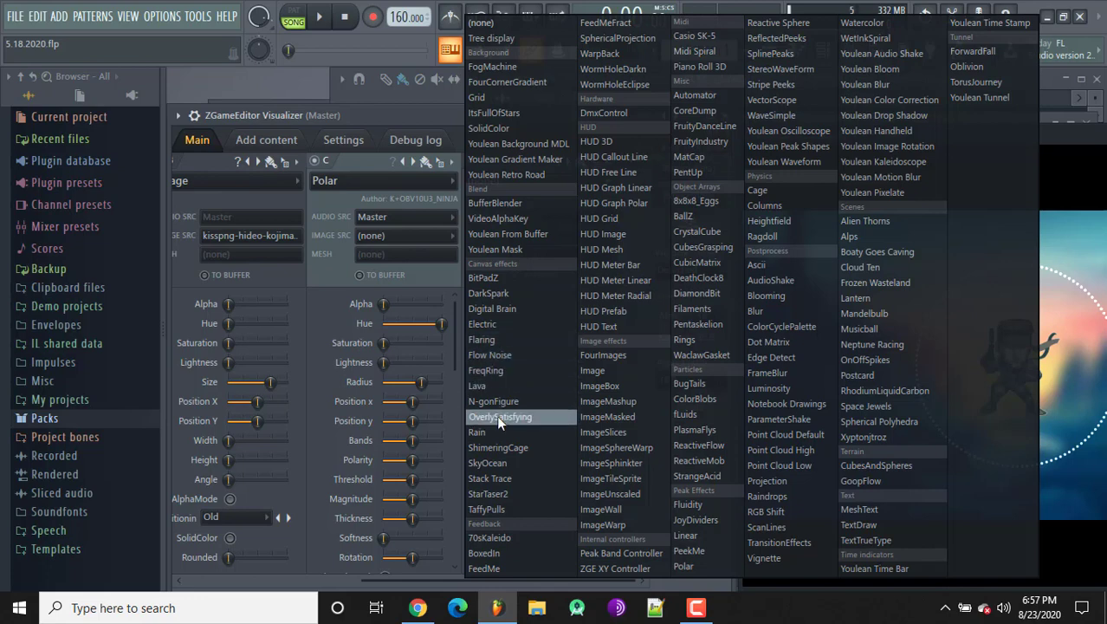
left_click(503, 356)
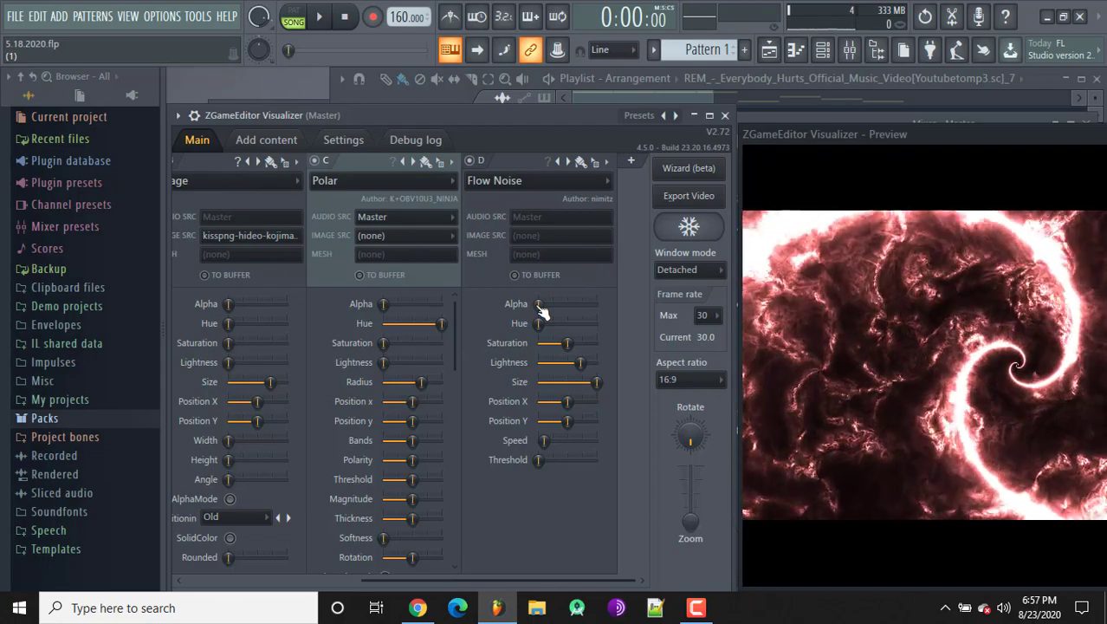
Make the Flow Noise layer mostly transparent, toggling it off and on to compare.
left_click_drag(538, 305, 588, 303)
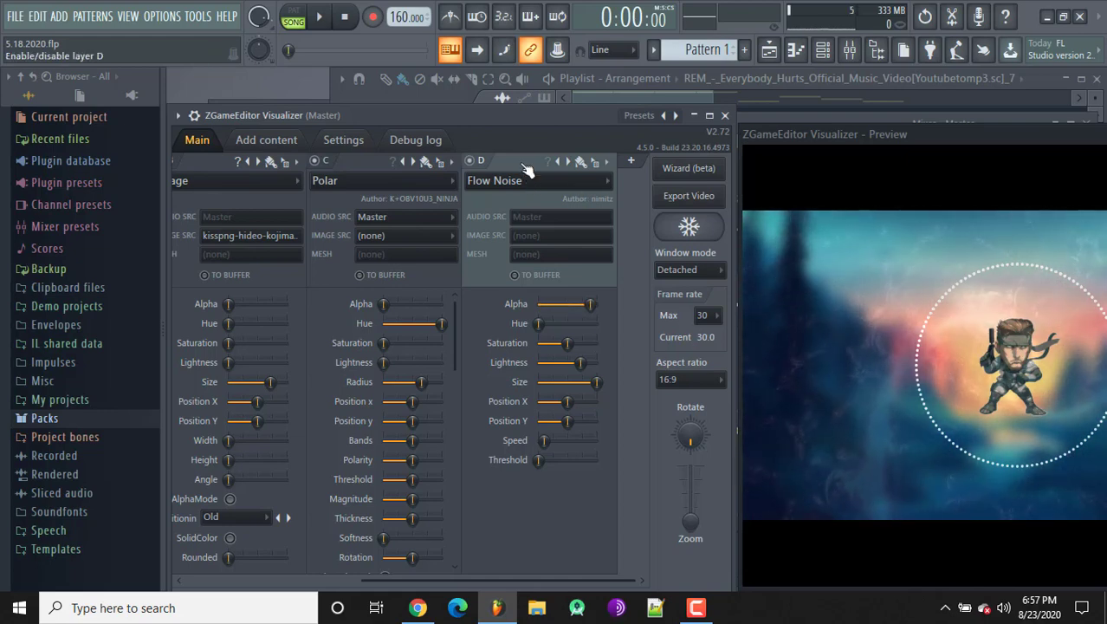
left_click(470, 161)
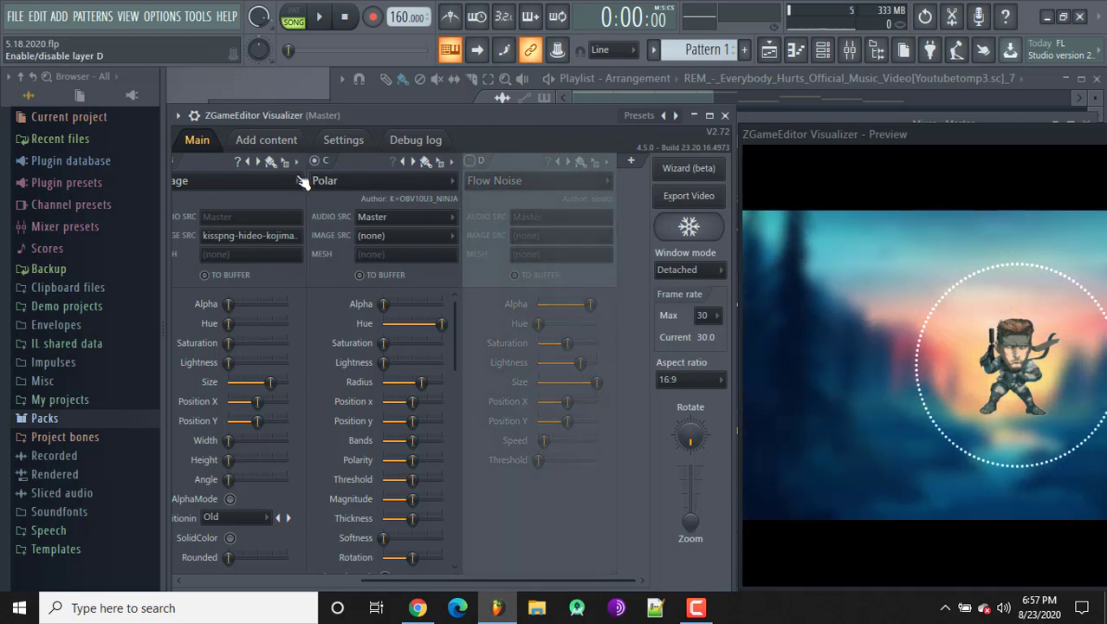
left_click(471, 162)
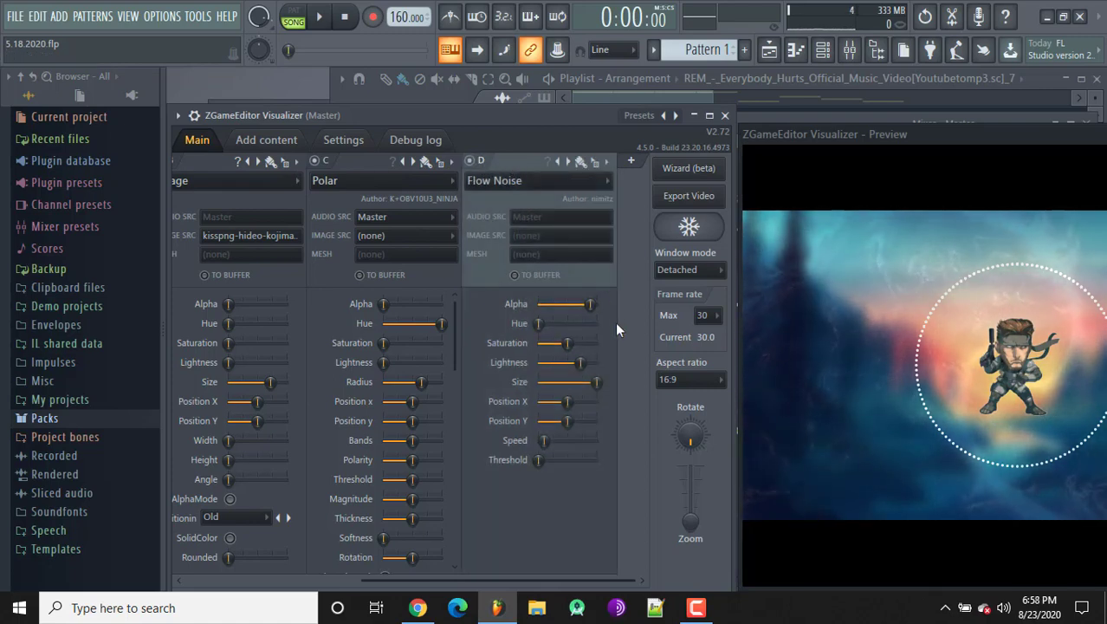
Preview the scene while fine-tuning Flow Noise transparency, then stop and set its speed to minimum.
left_click(319, 17)
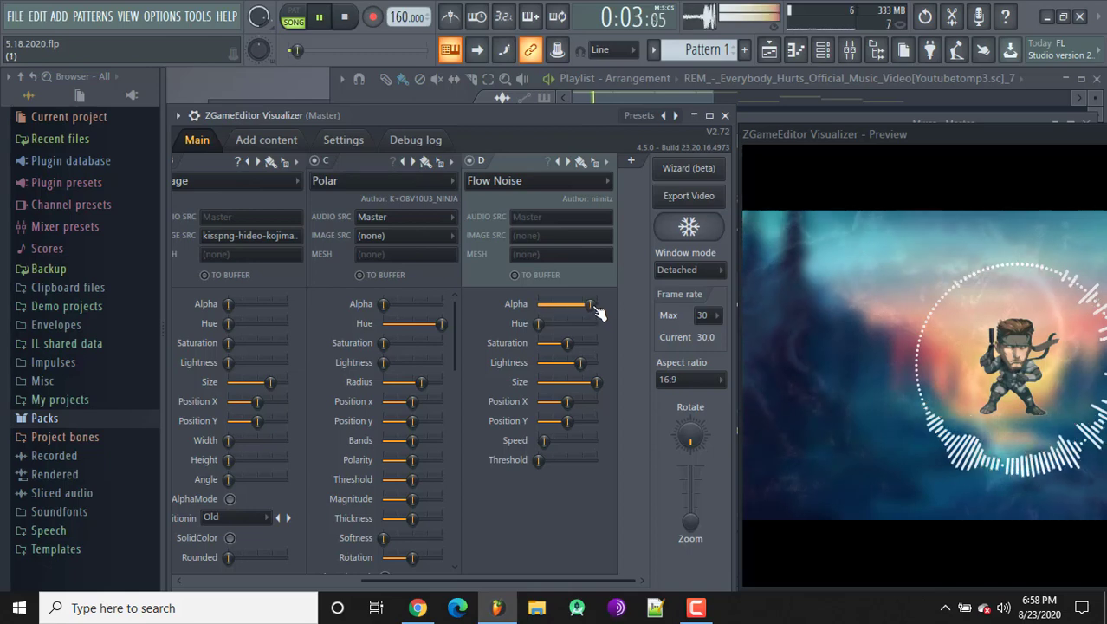
left_click_drag(593, 305, 593, 304)
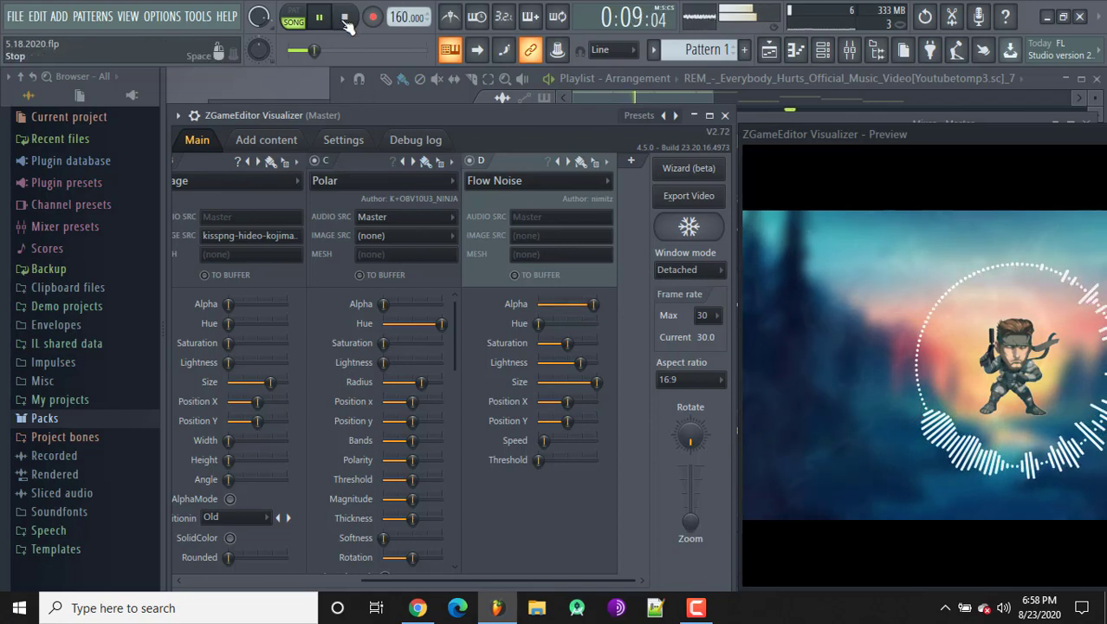
key("space")
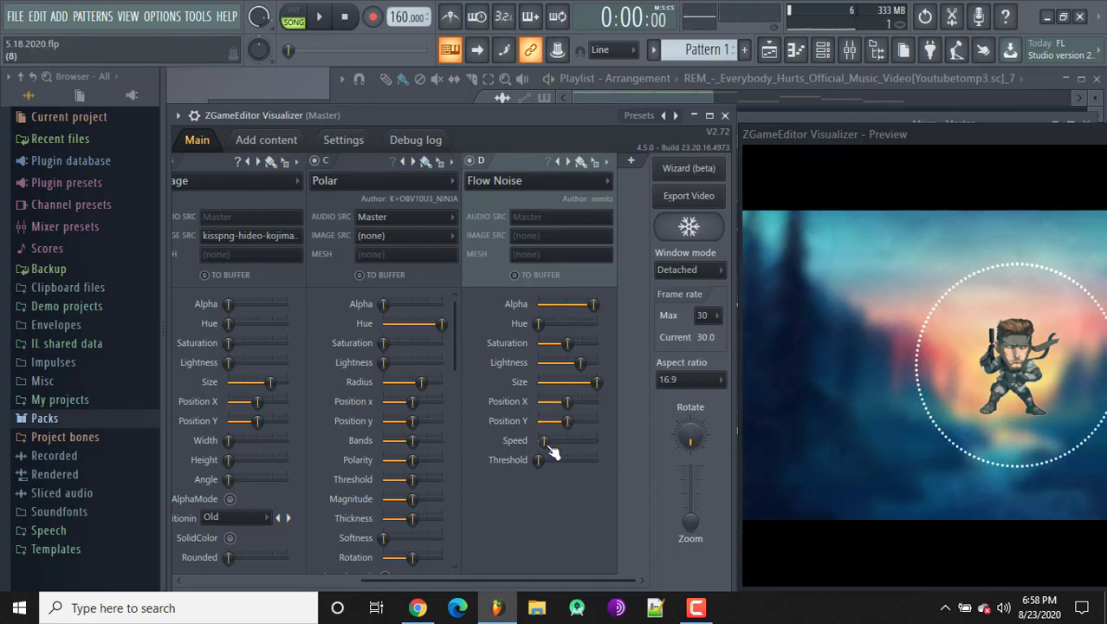
mouse_move(543, 440)
left_mouse_down()
mouse_move(571, 441)
mouse_move(540, 440)
left_mouse_up()
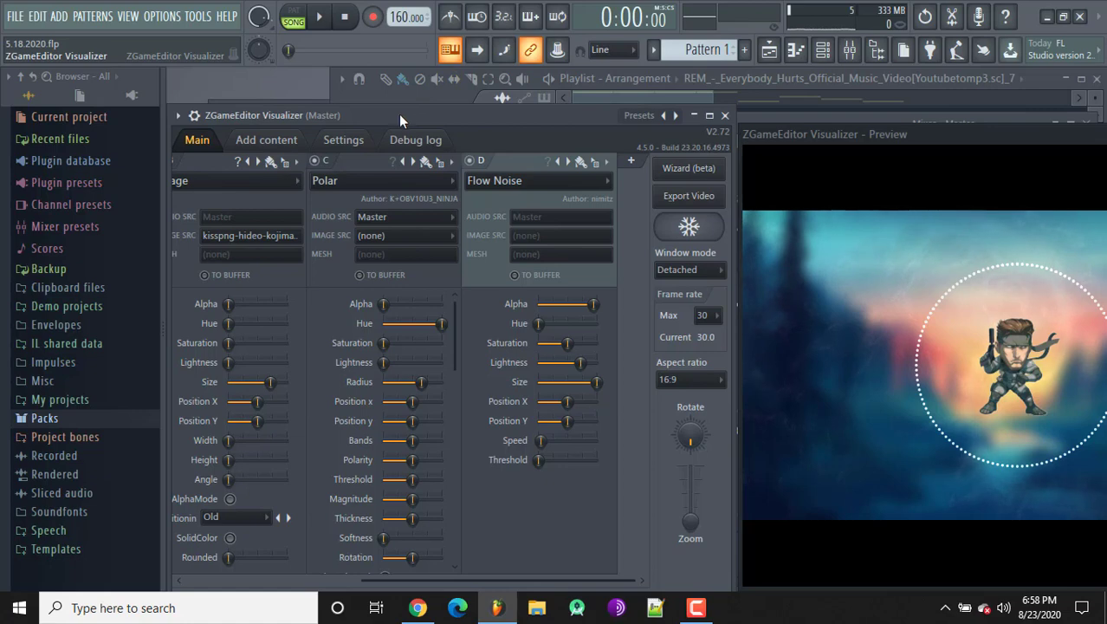
mouse_move(391, 114)
left_mouse_down()
mouse_move(424, 106)
mouse_move(386, 108)
mouse_move(398, 108)
left_mouse_up()
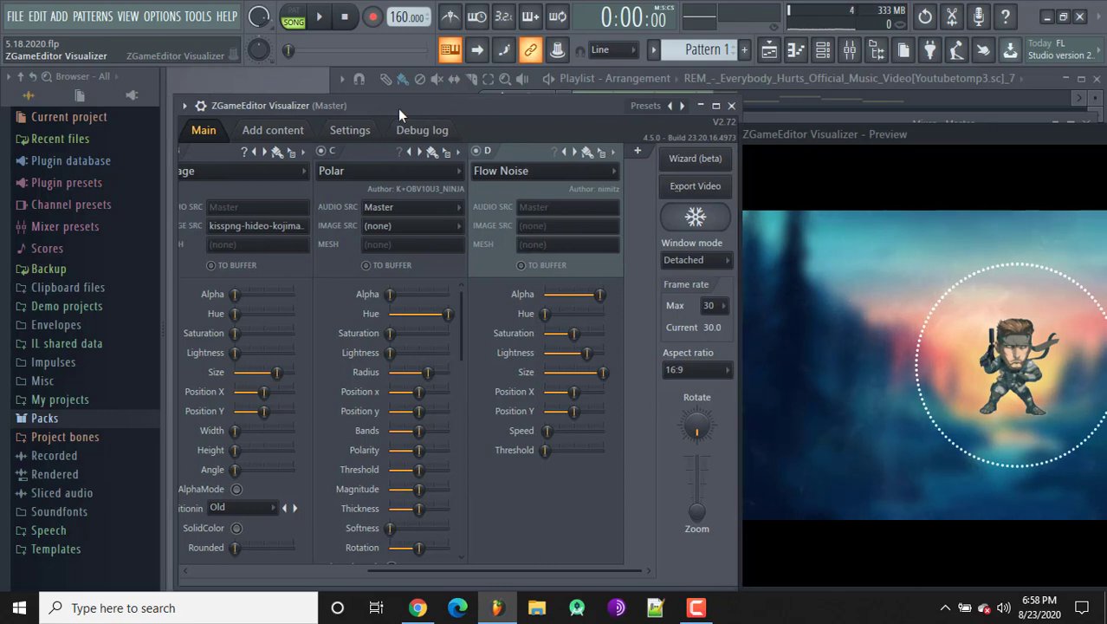
double_click(973, 133)
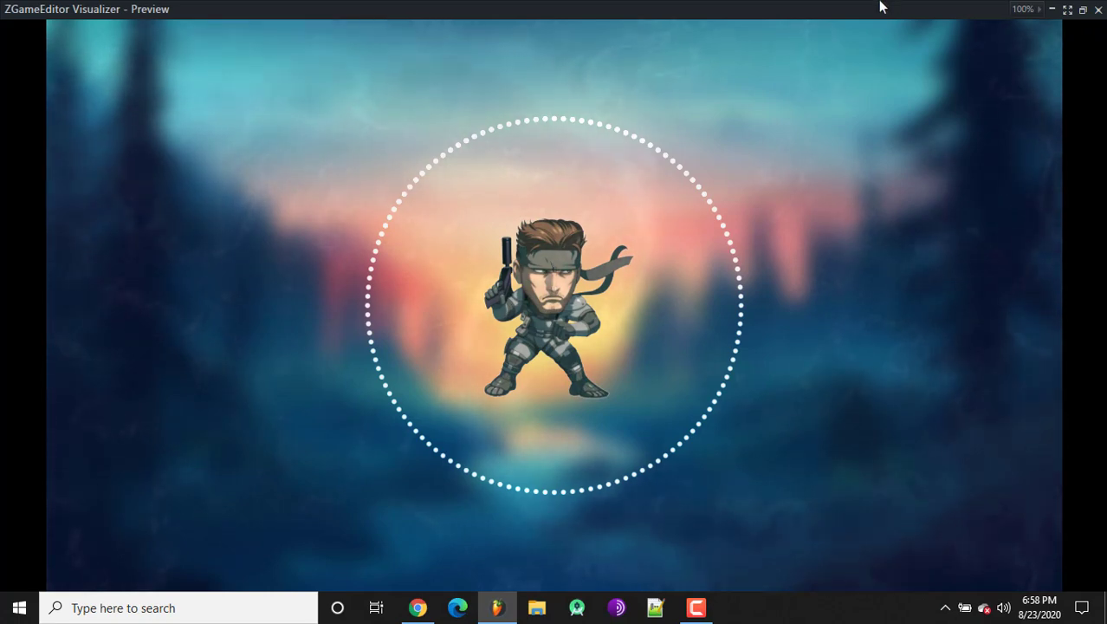
double_click(713, 10)
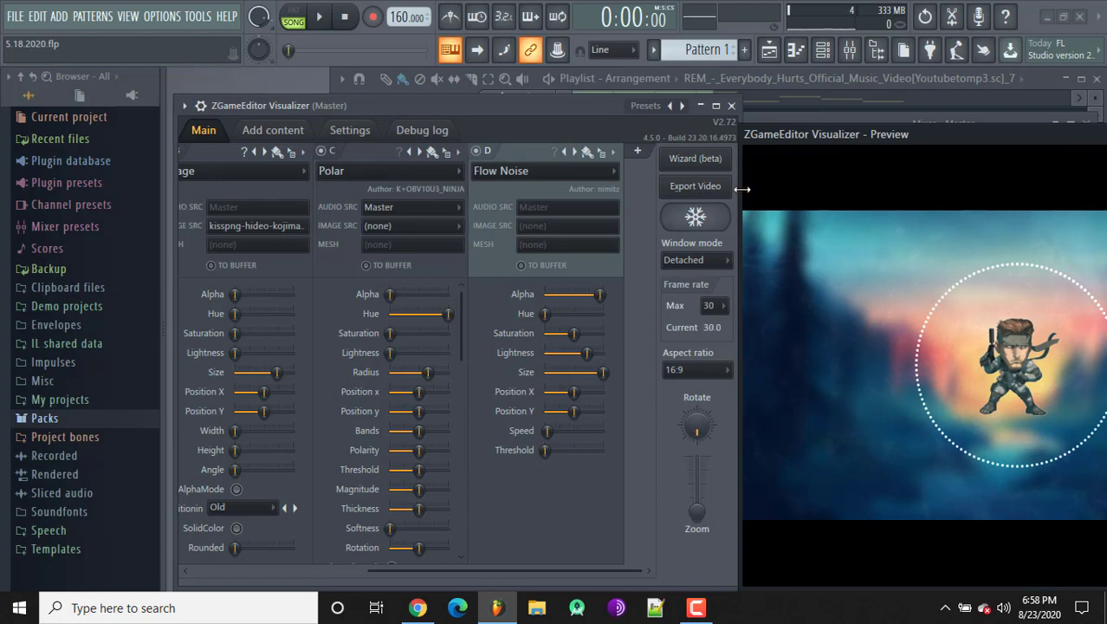
Back out of the video export without rendering and close the ZGameEditor Visualizer window.
left_click(695, 186)
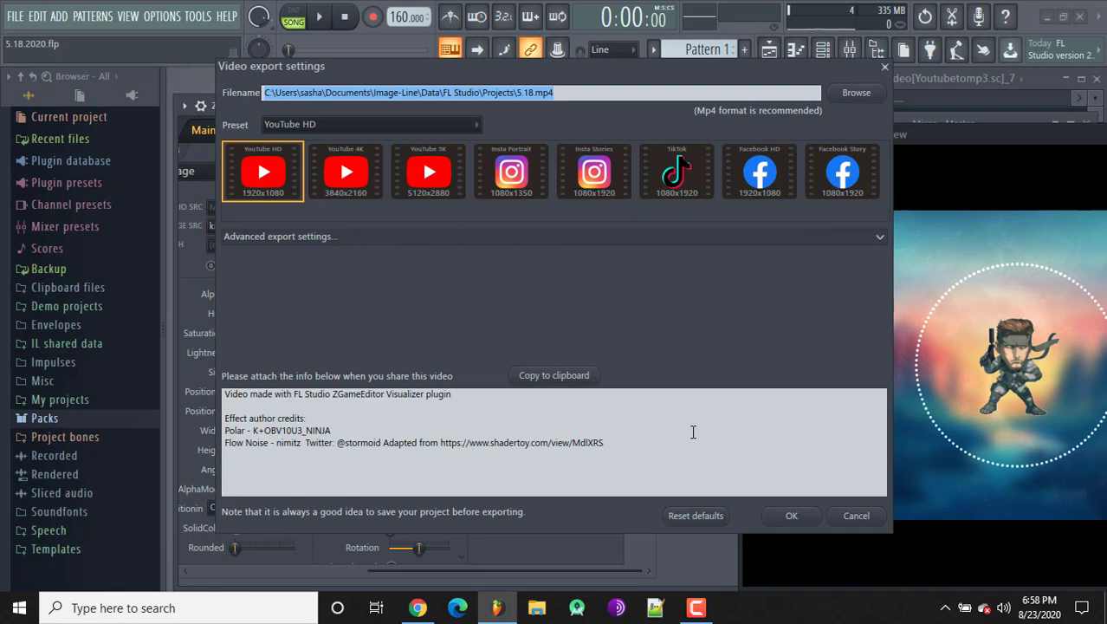
left_click(791, 517)
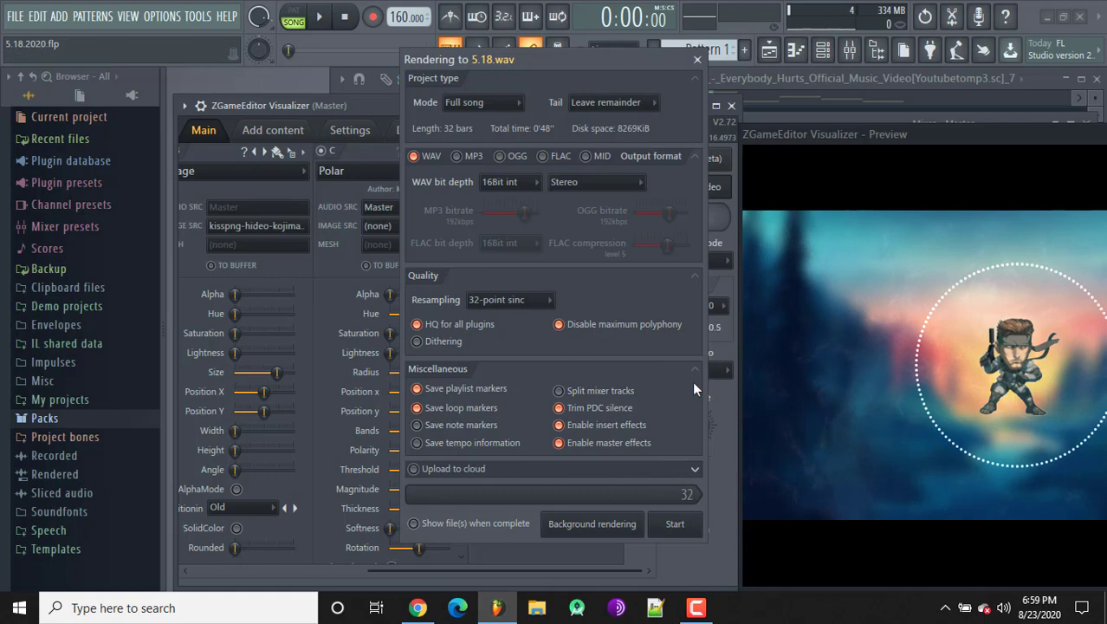
left_click(698, 61)
left_click(731, 105)
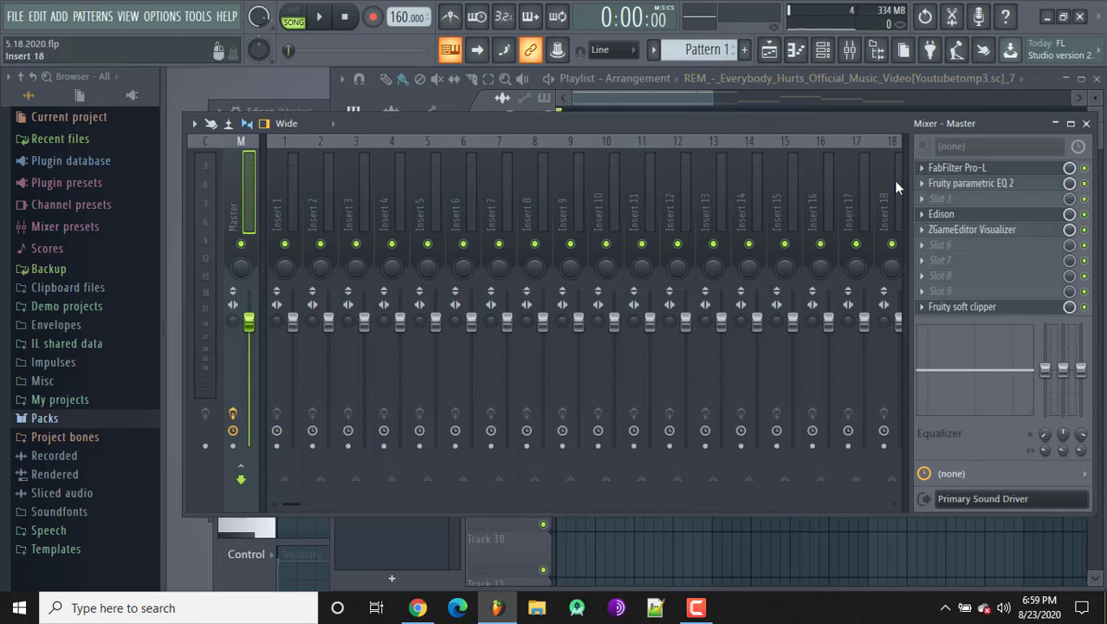
Mute Track 1 and Track 6 in the Playlist.
left_click(636, 93)
left_click(543, 159)
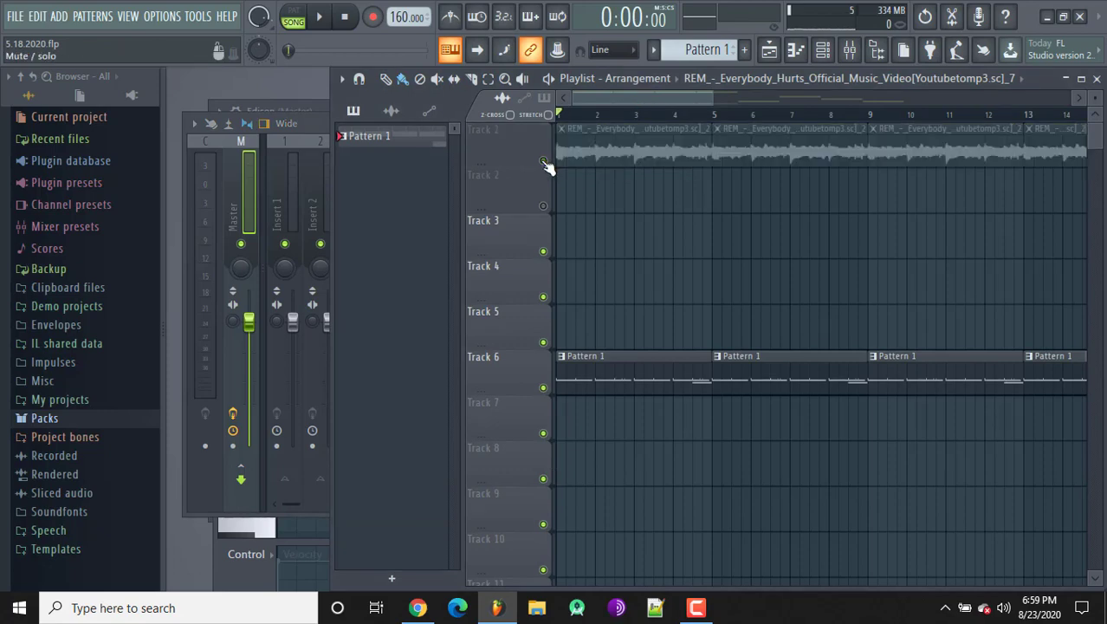
left_click(544, 387)
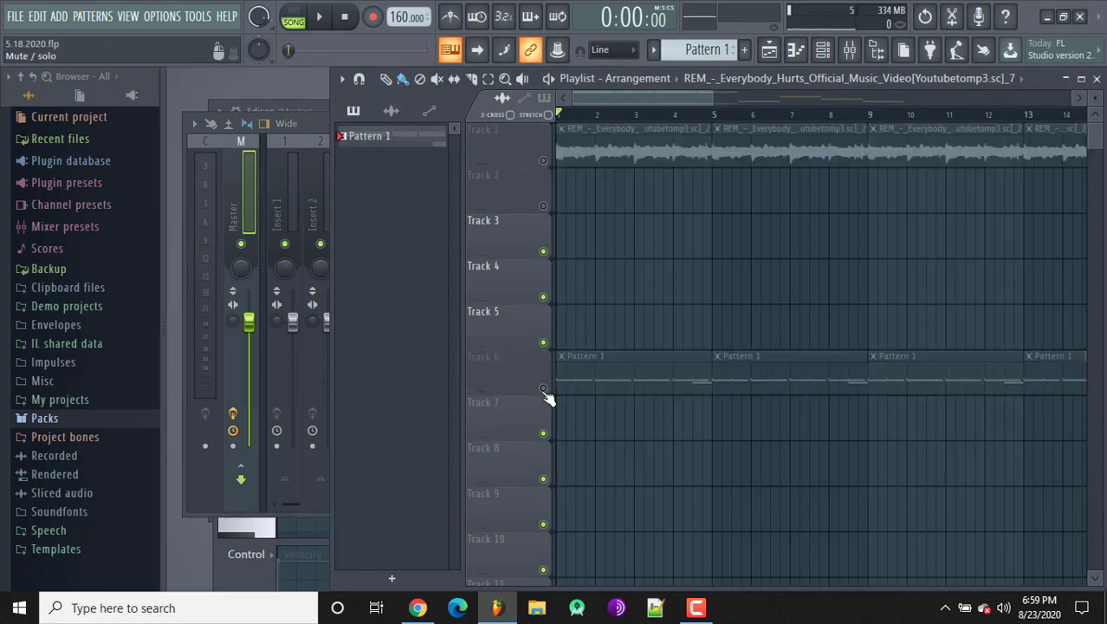
Load Calendar Girl (Remastered) from recent files into Edison on the Master channel.
left_click(849, 50)
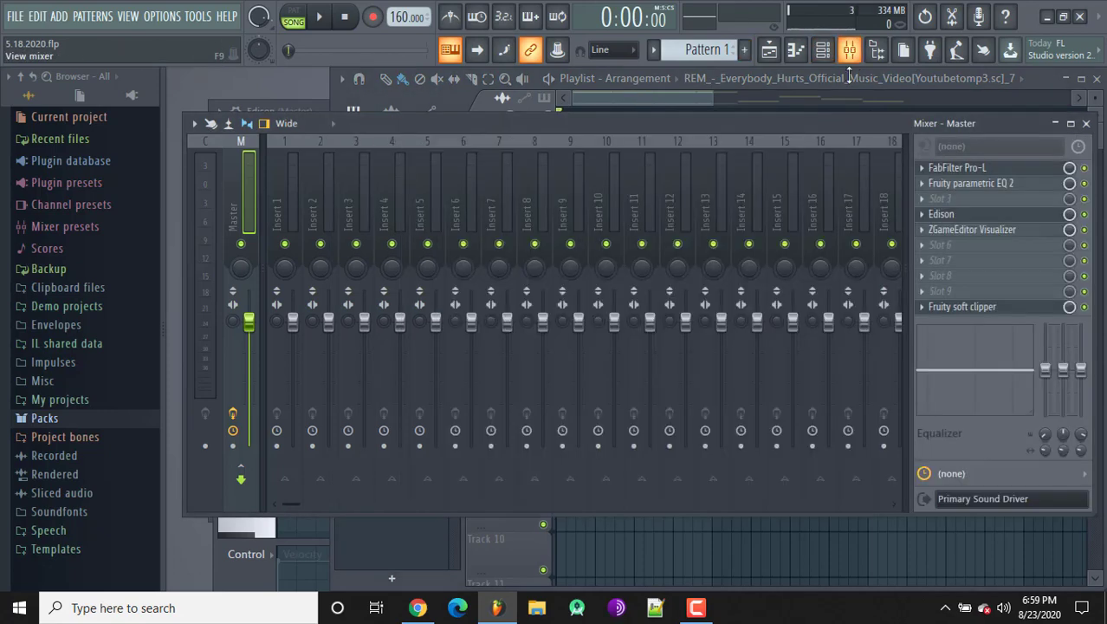
left_click(943, 217)
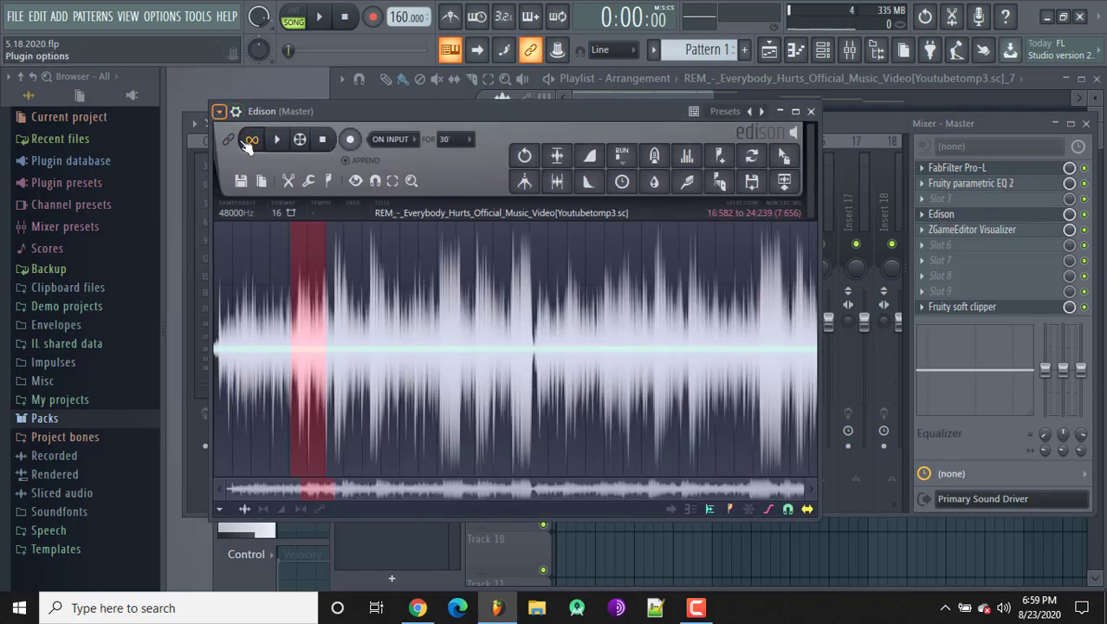
left_click(241, 181)
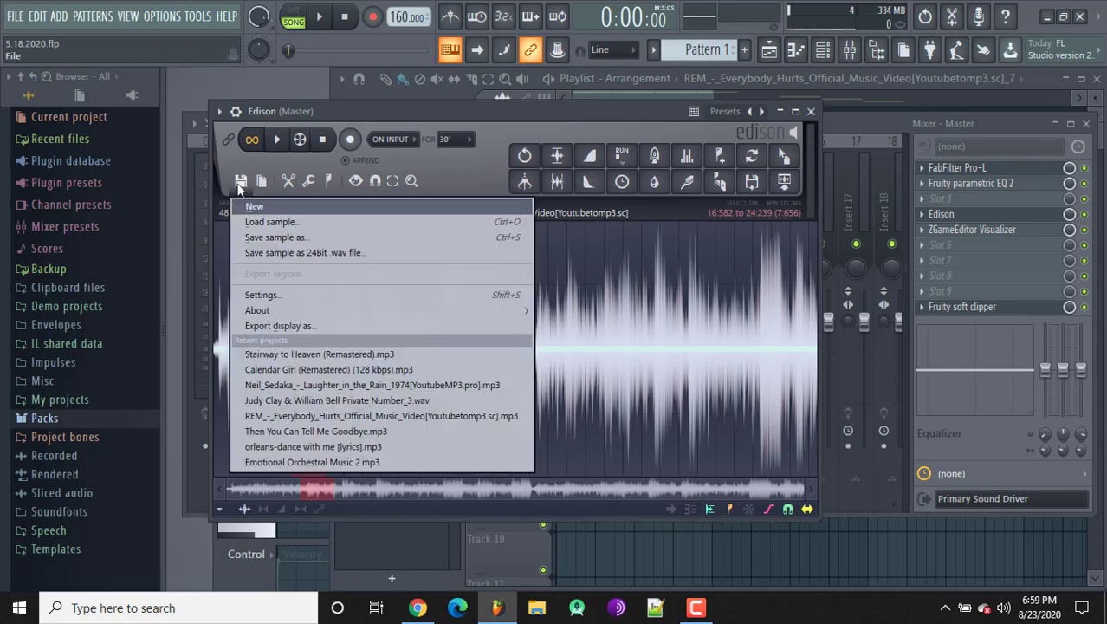
left_click(330, 369)
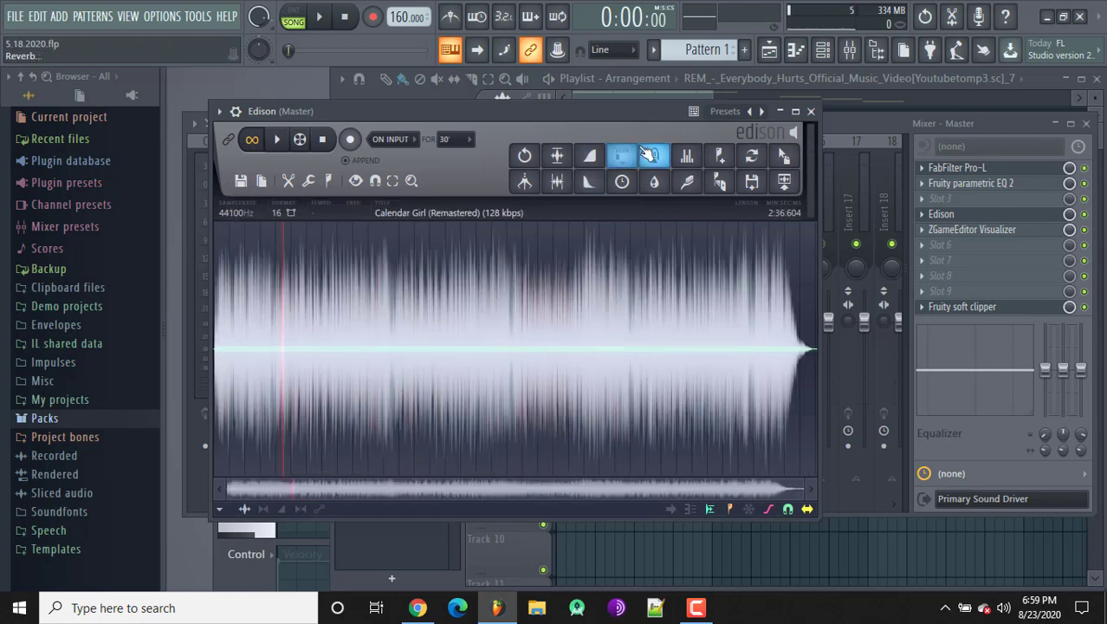
Drop the Calendar Girl audio from Edison onto Track 2 as a clip.
left_click(1086, 123)
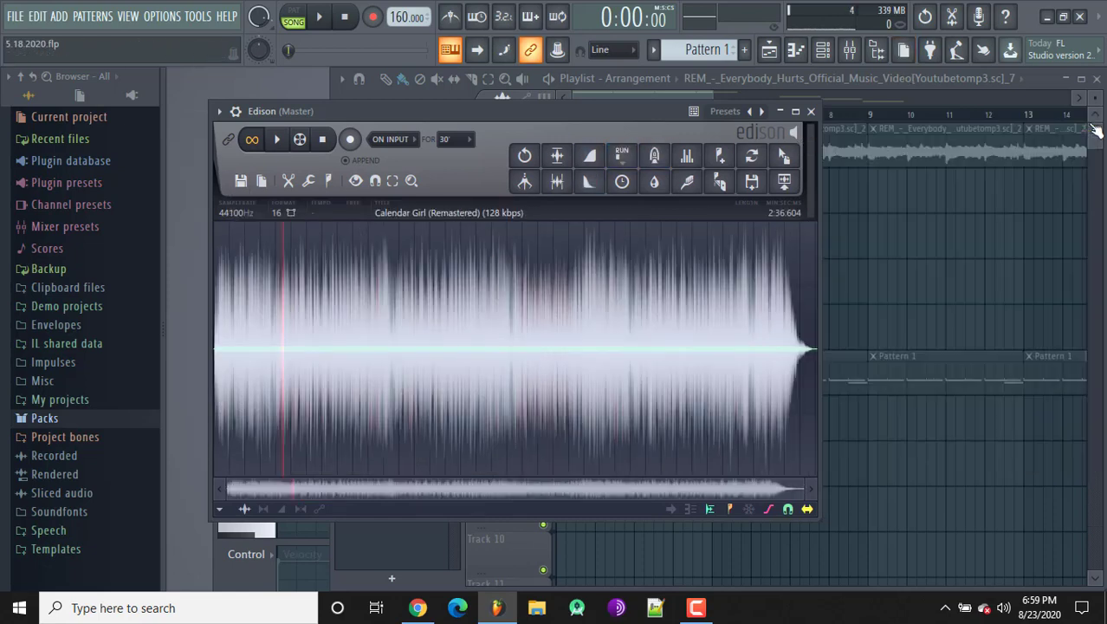
left_click_drag(669, 110, 721, 245)
left_click_drag(839, 294, 559, 196)
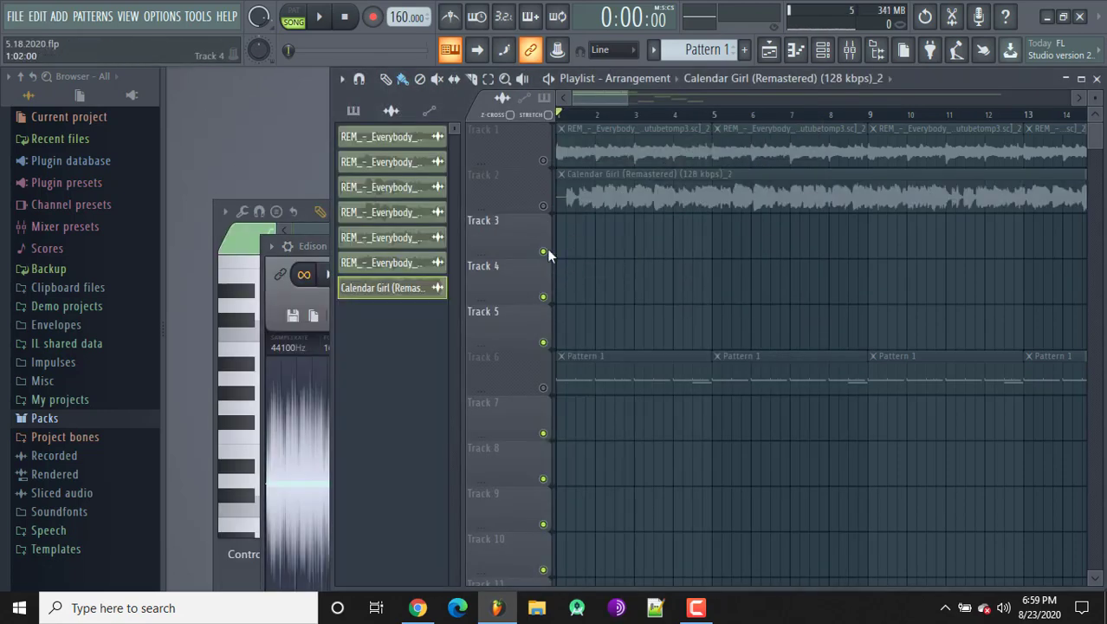
Unmute Track 2, mute Tracks 3–5, and reopen ZGameEditor Visualizer from the mixer.
left_click(546, 207)
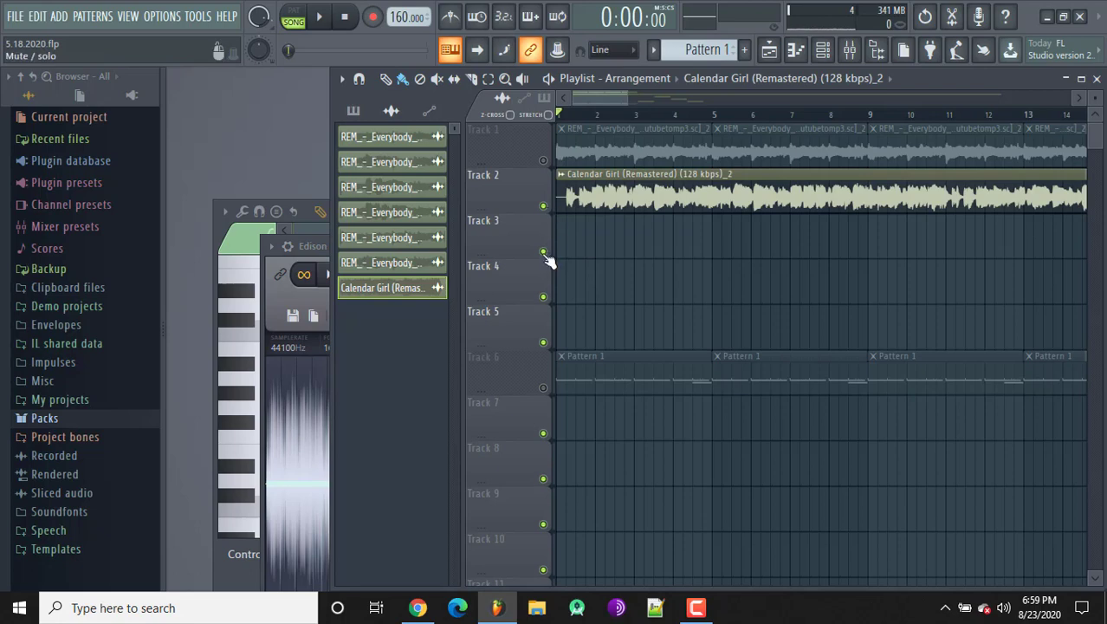
left_click(543, 252)
left_click(544, 296)
left_click(544, 342)
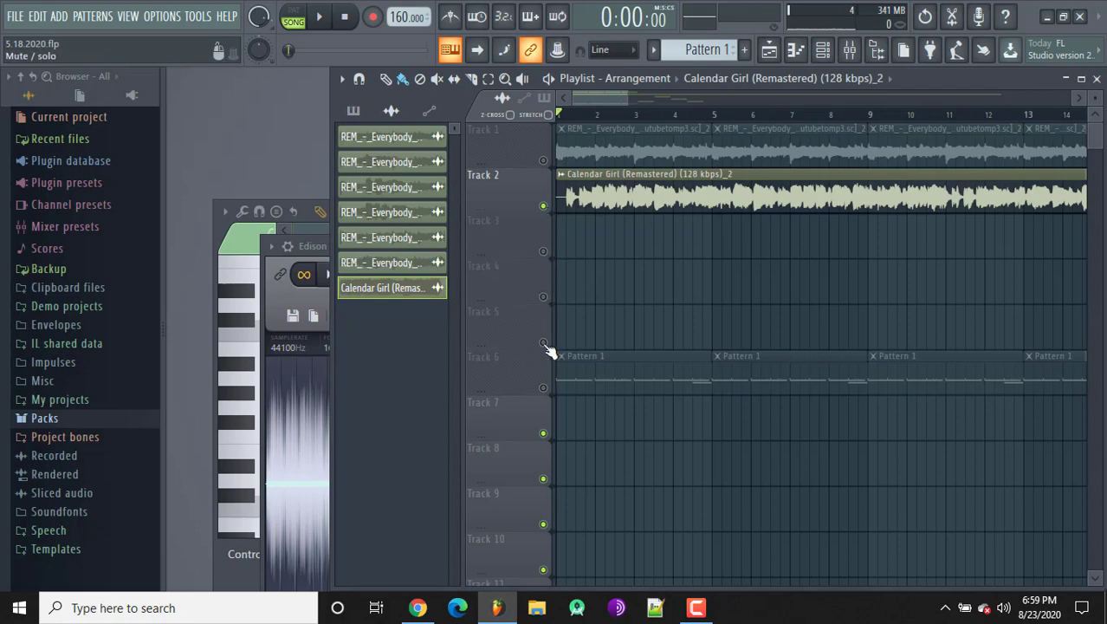
left_click(848, 50)
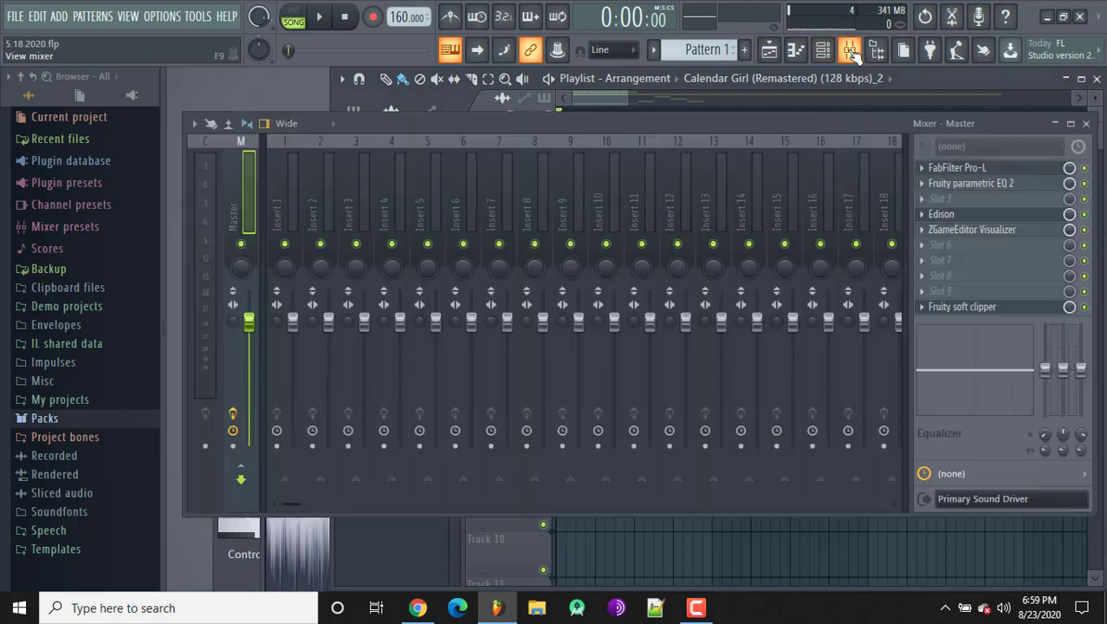
left_click(947, 229)
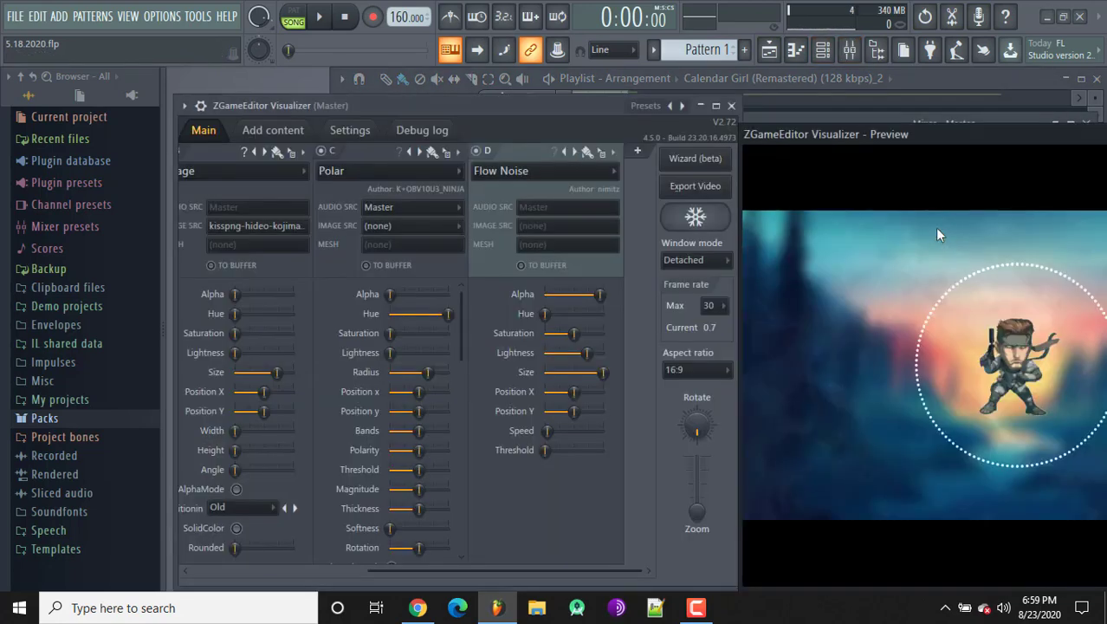
Test the ring with Calendar Girl playback, then set the preview Window mode to Attached.
left_click(319, 17)
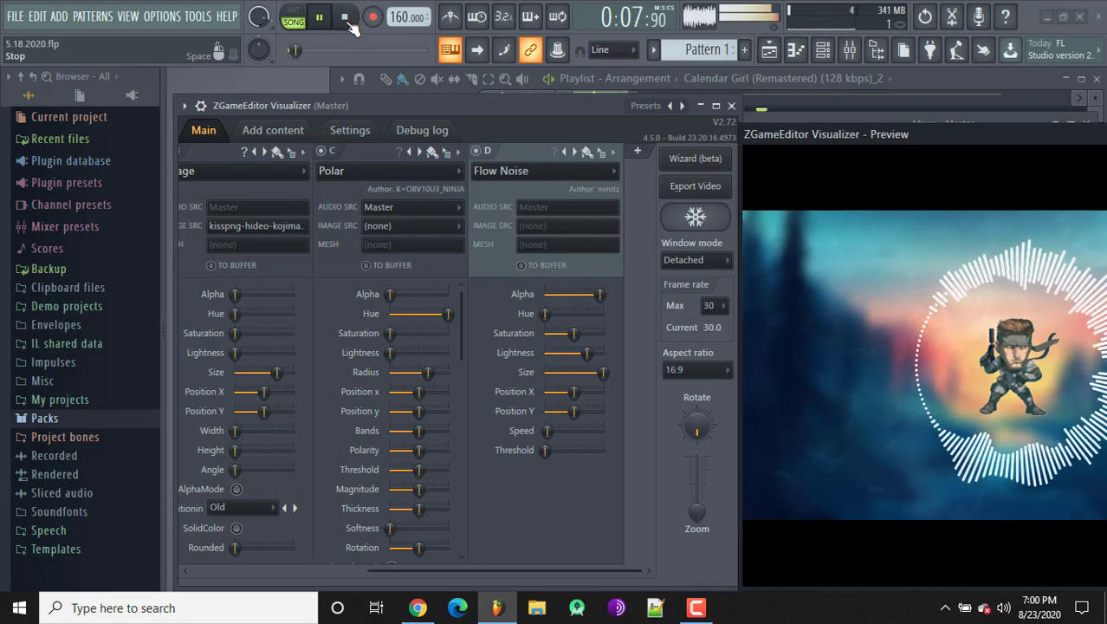
left_click(350, 22)
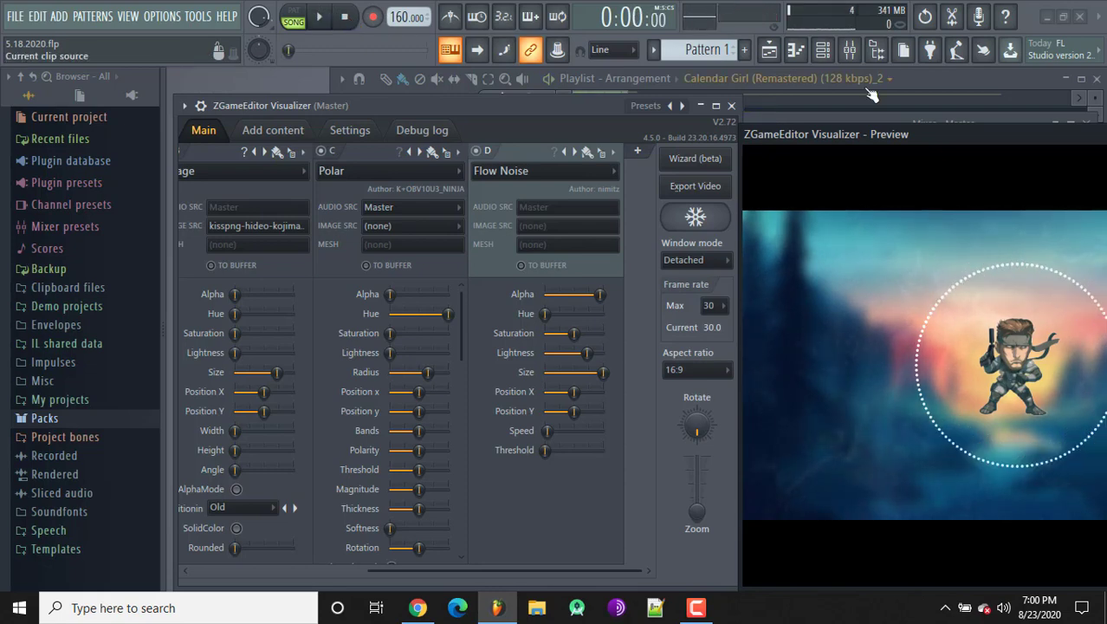
left_click_drag(926, 130, 541, 154)
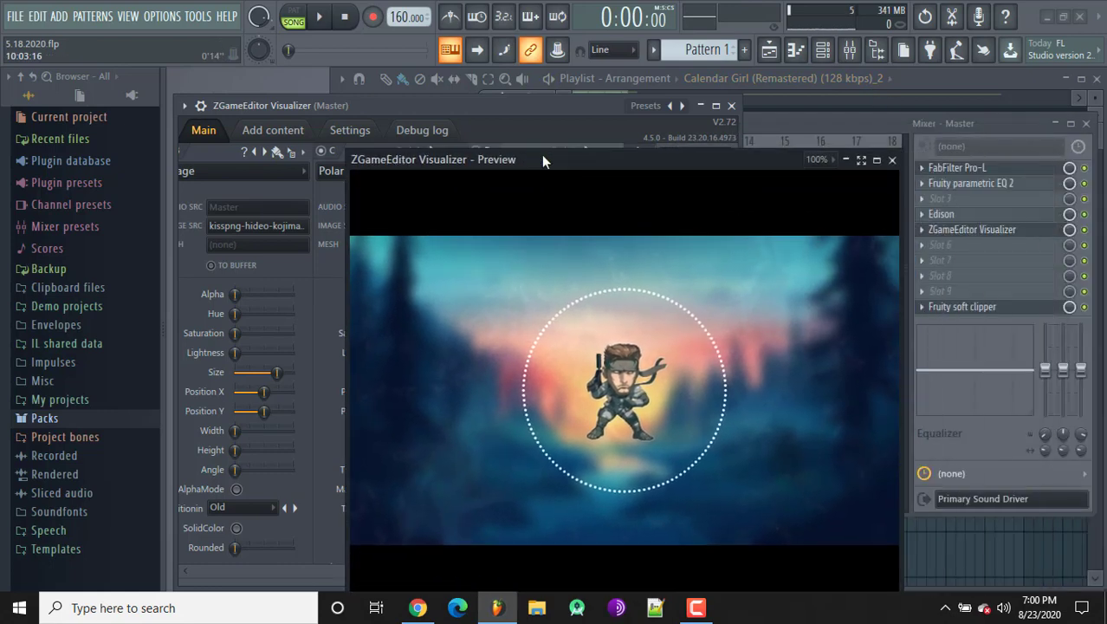
left_click(892, 160)
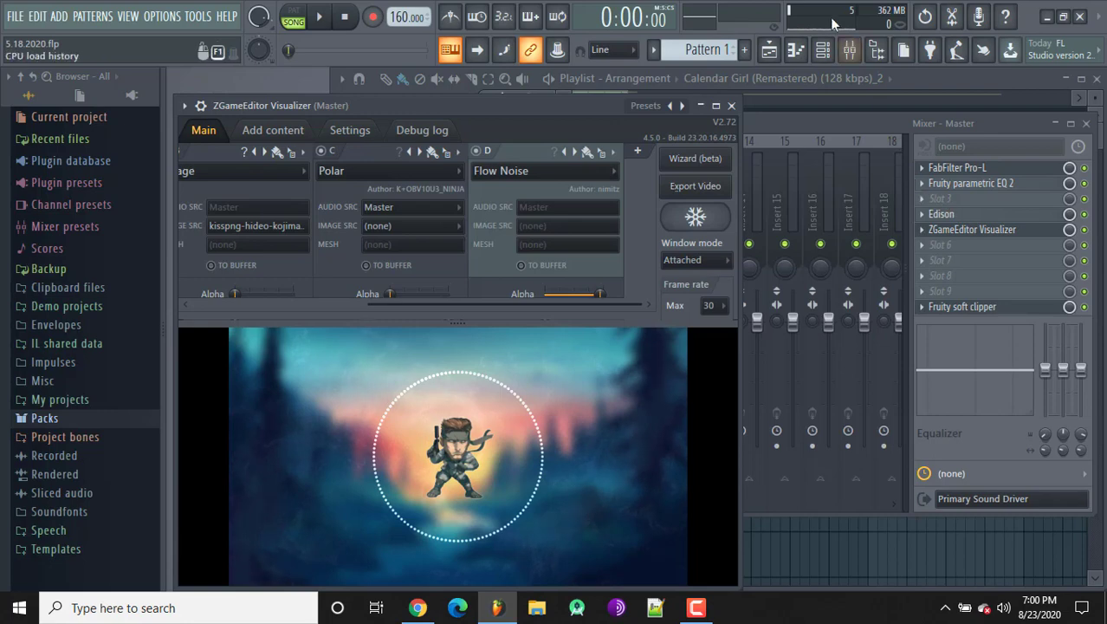
left_click(1086, 124)
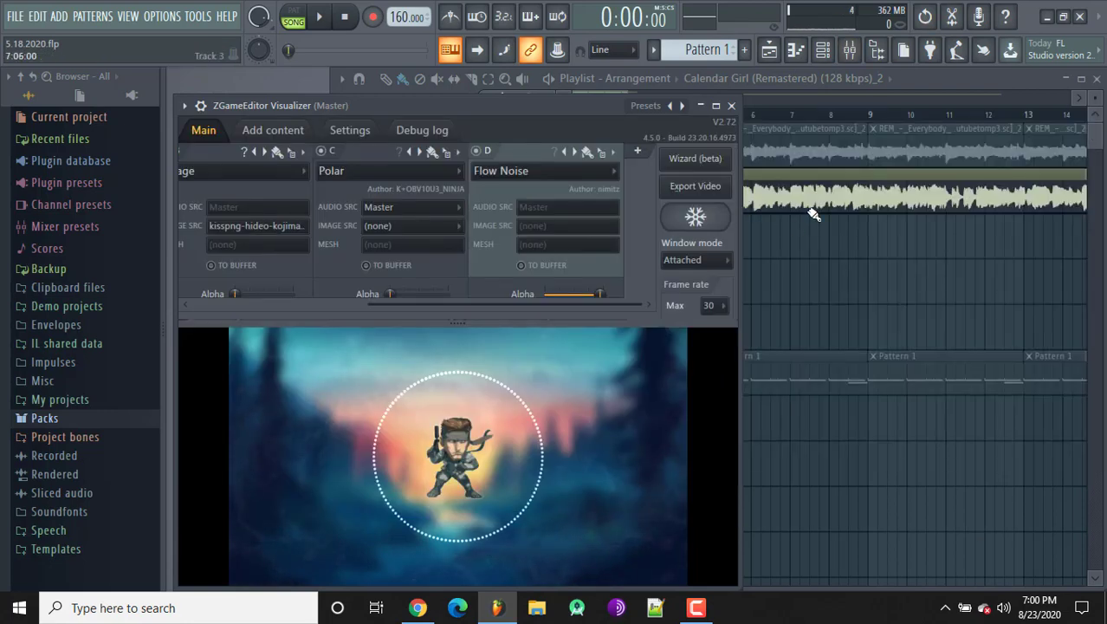